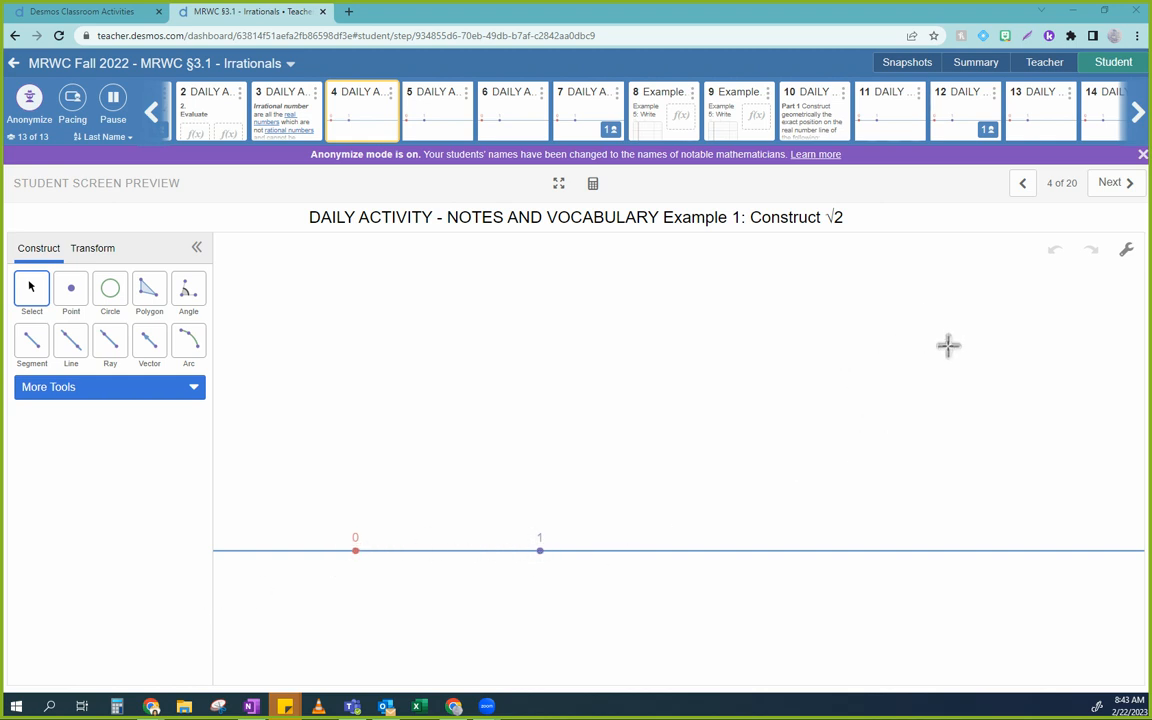
- Annotate the empty upper area of the construction with a pink right triangle, drawing its two legs and hypotenuse
drag(949, 357, 1038, 356)
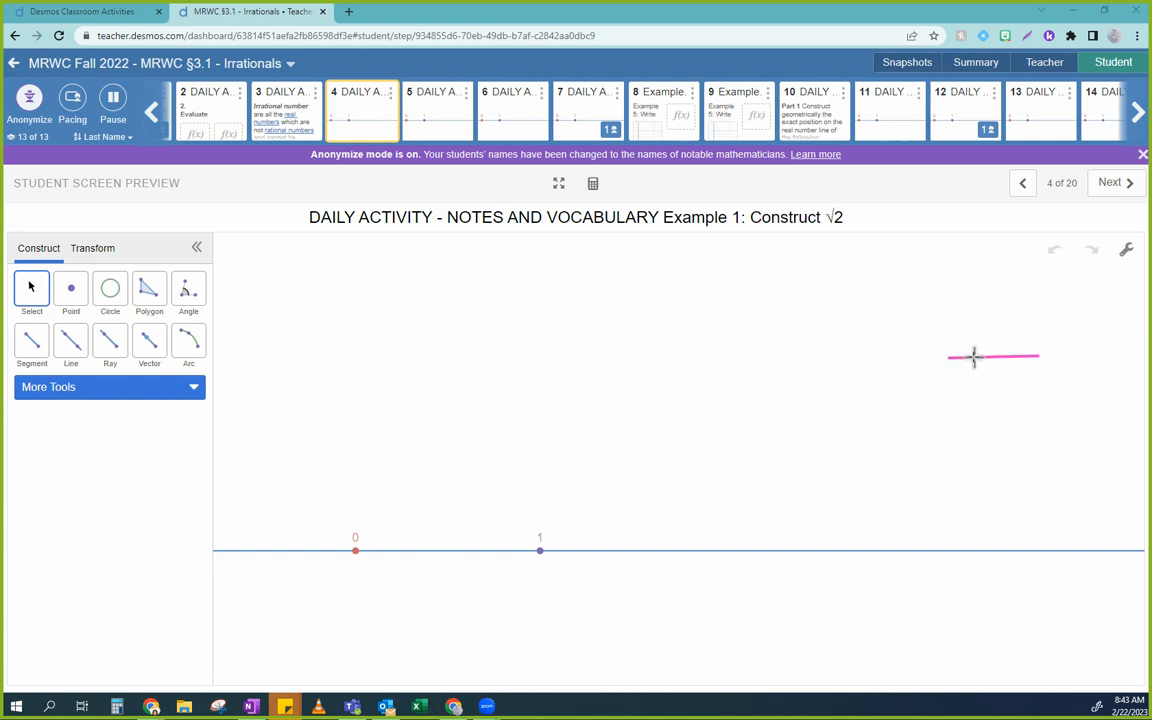
drag(948, 357, 947, 295)
drag(948, 274, 1040, 354)
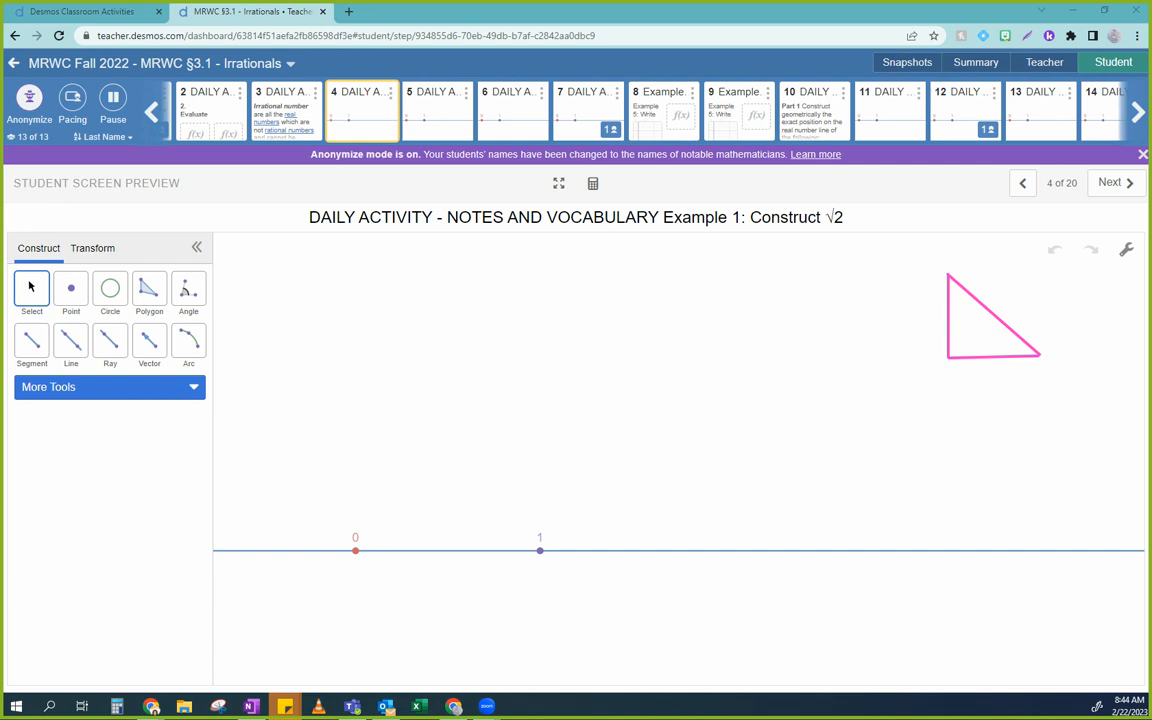
- Label both legs of the annotated triangle 1 and its hypotenuse sqrt2
click(1000, 378)
click(922, 308)
click(925, 313)
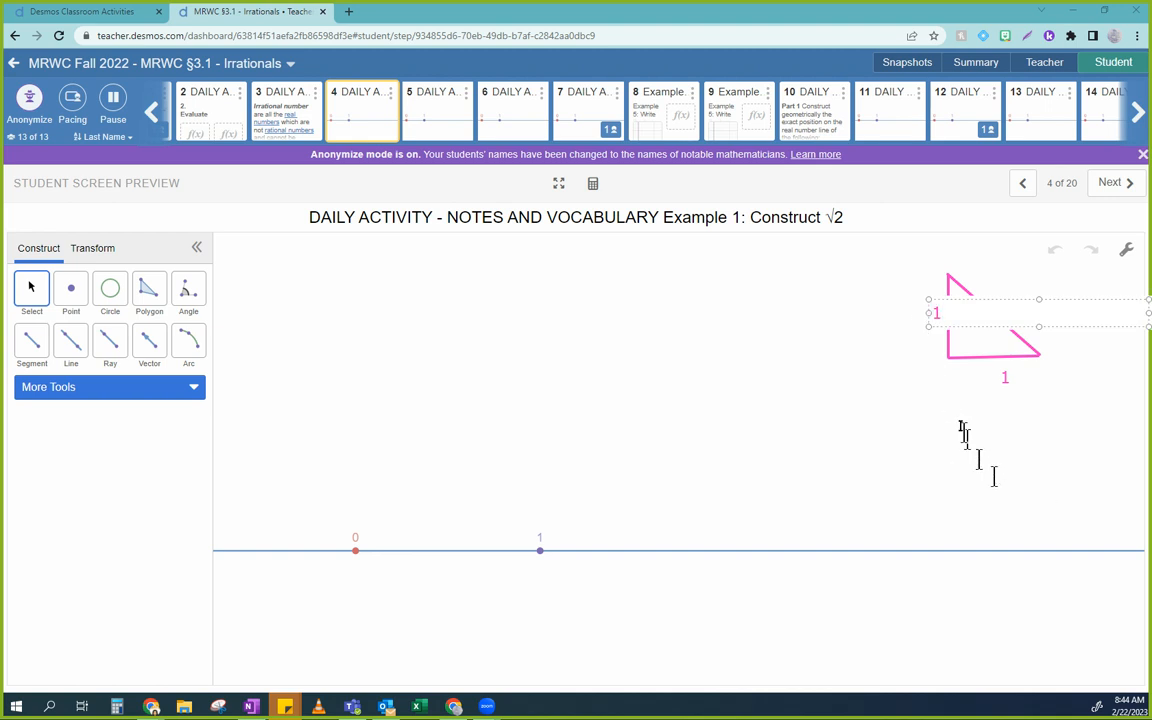
click(1009, 288)
click(1003, 302)
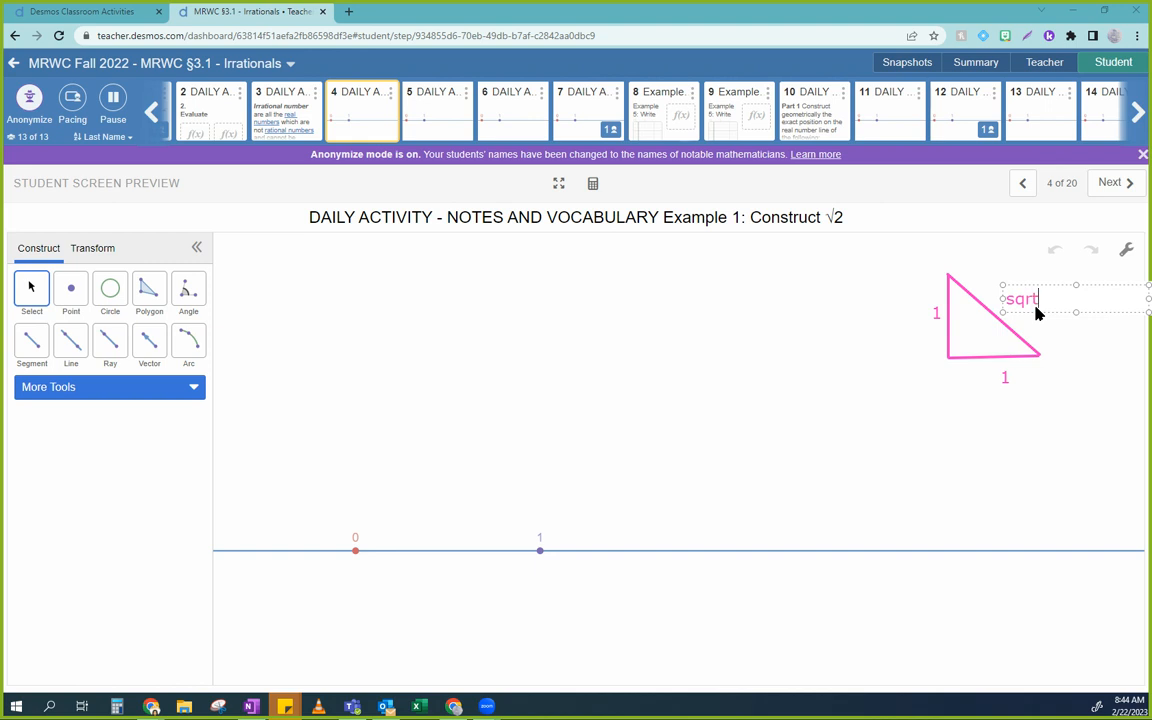
click(960, 392)
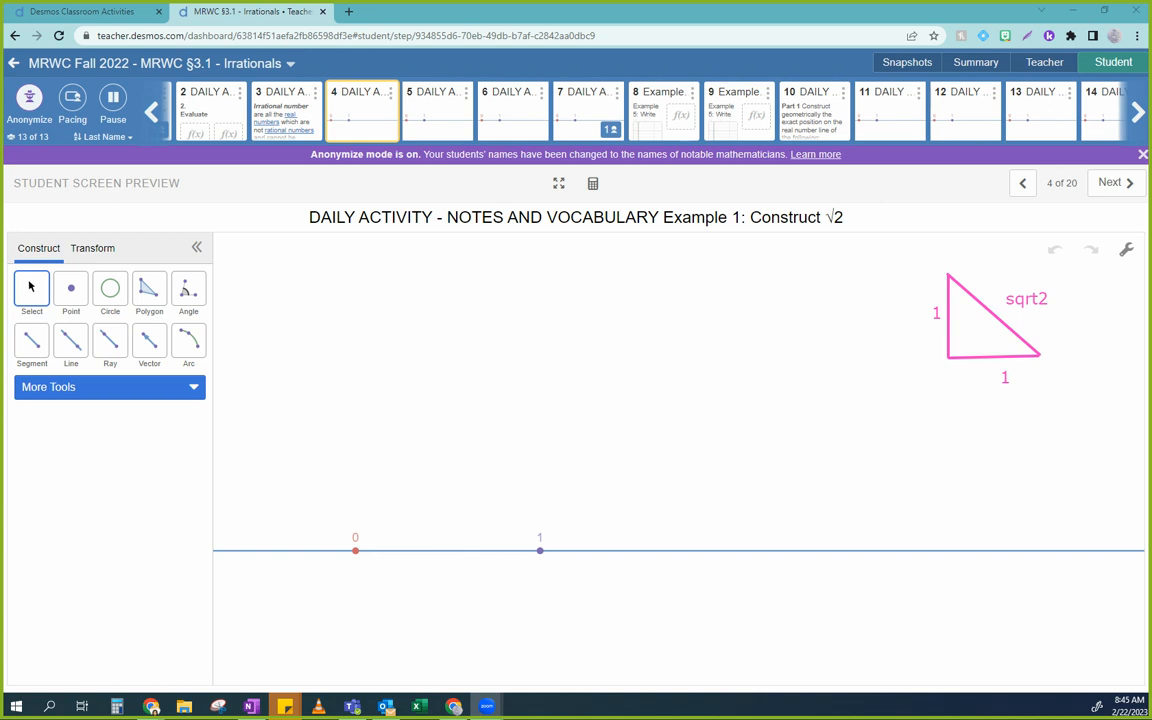
- Construct a segment on the number line from point 0 to point 1
click(34, 342)
click(355, 551)
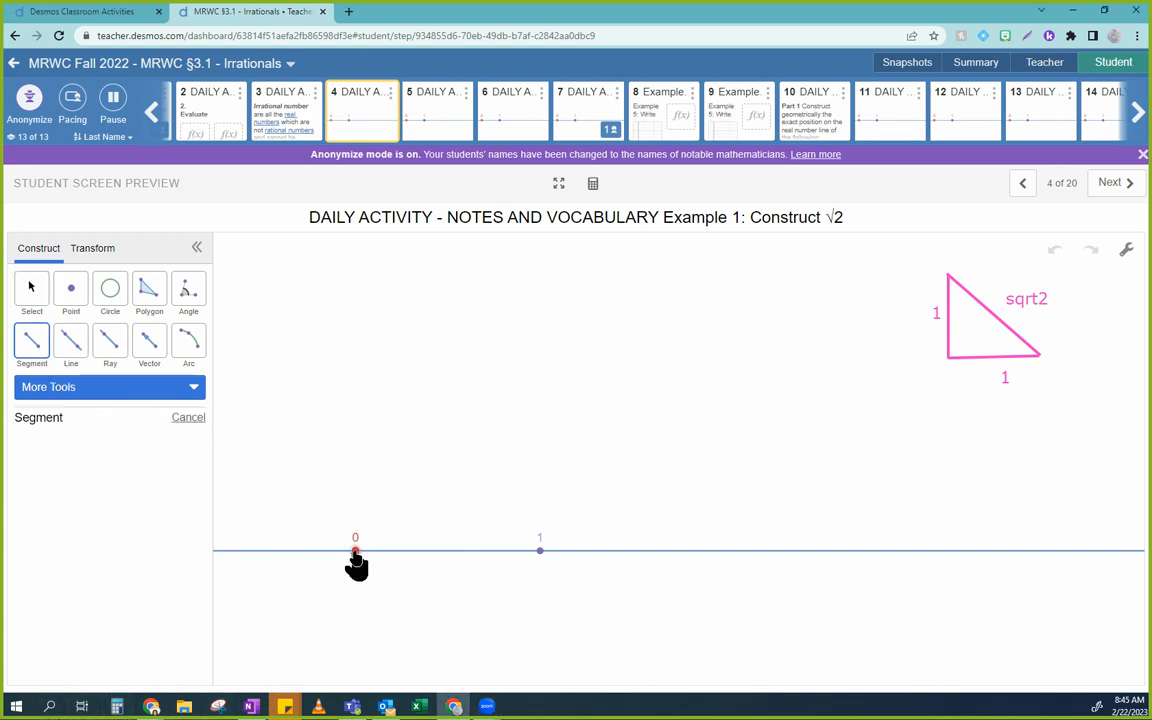
click(539, 552)
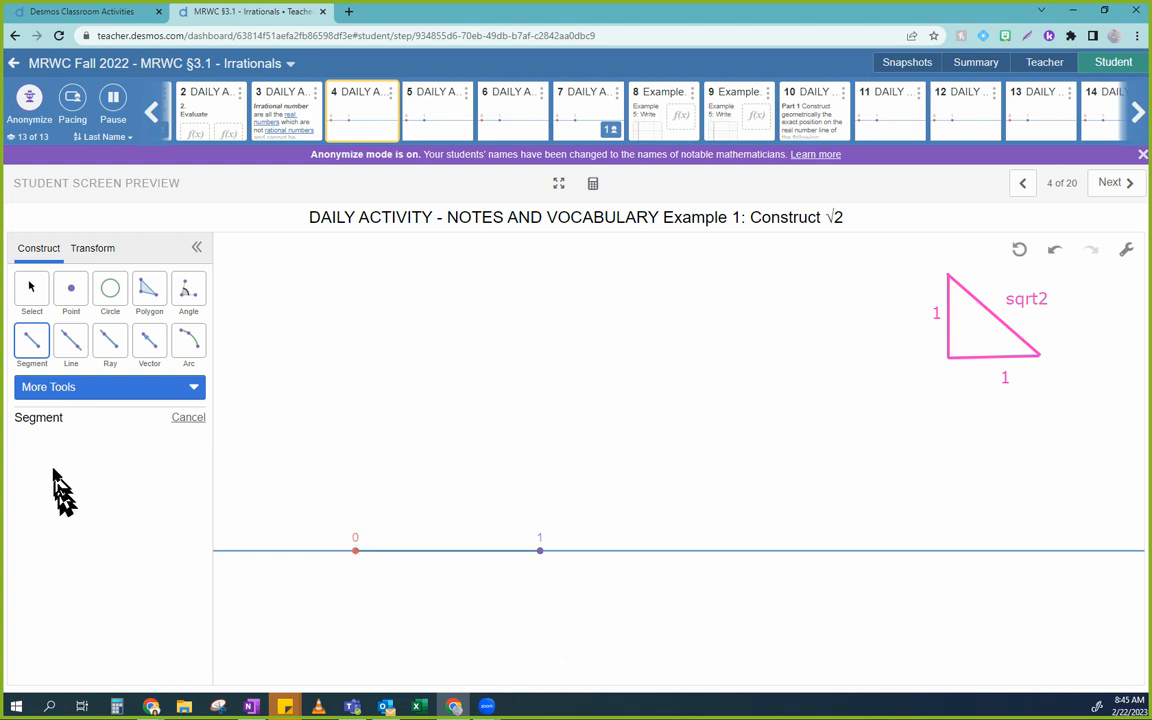
click(31, 287)
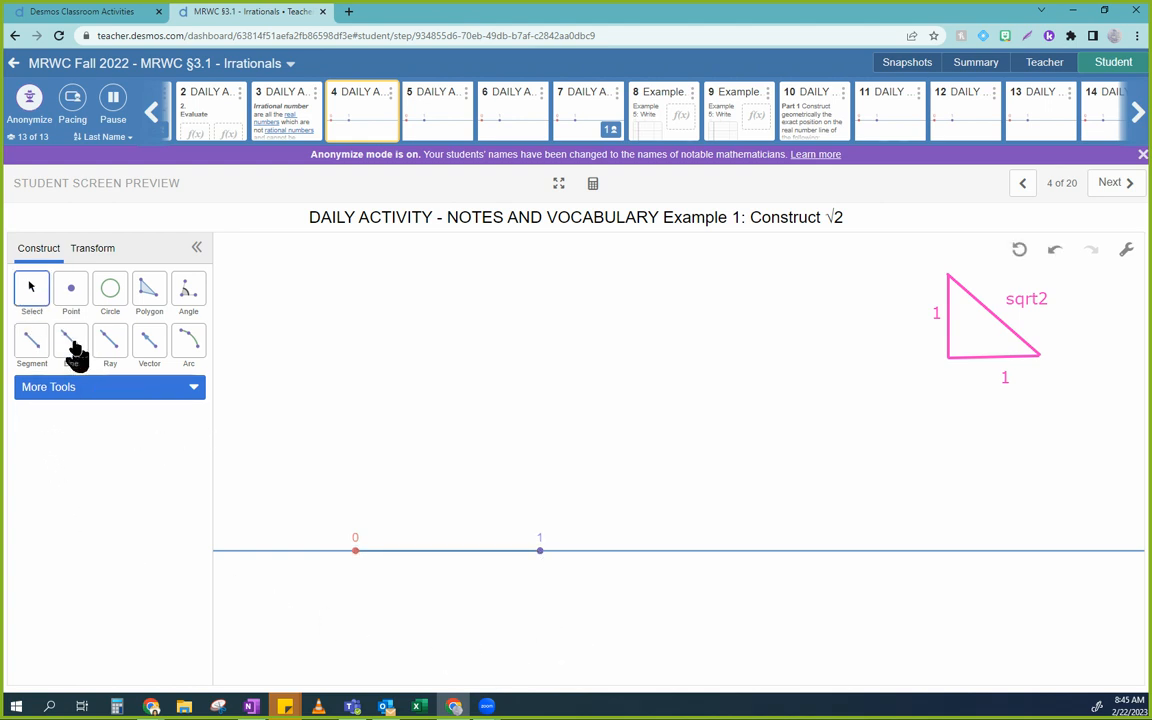
- Recolor the segment between points 0 and 1 purple
click(436, 551)
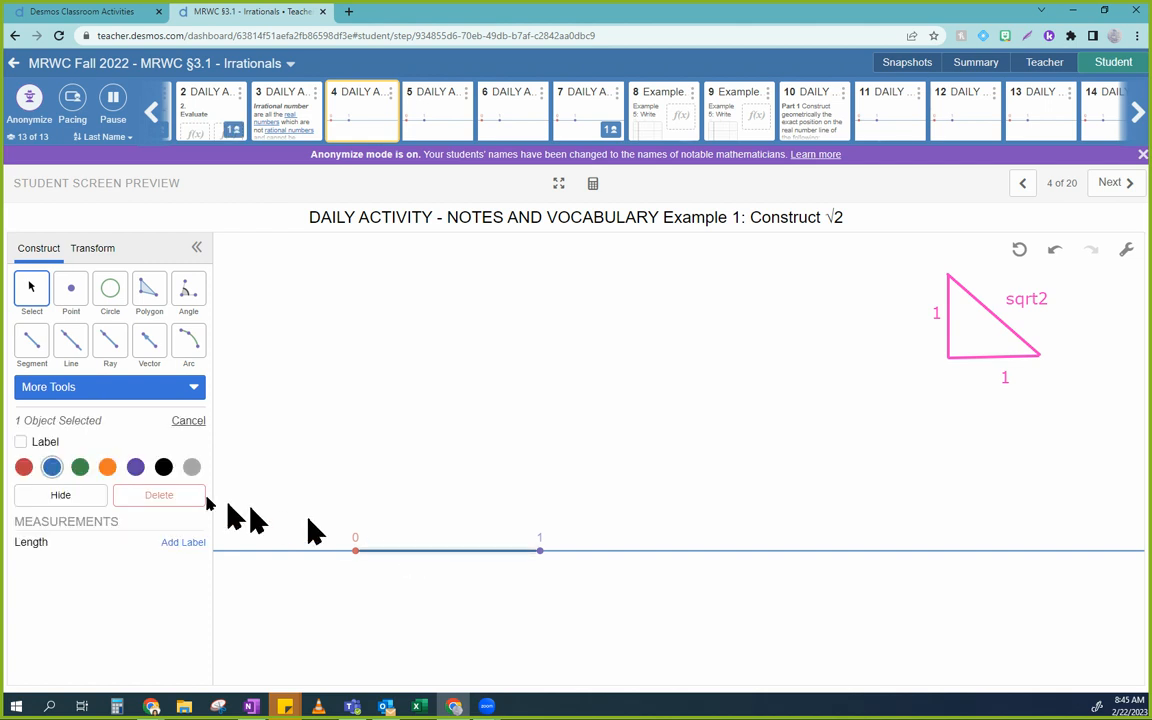
click(136, 467)
click(475, 578)
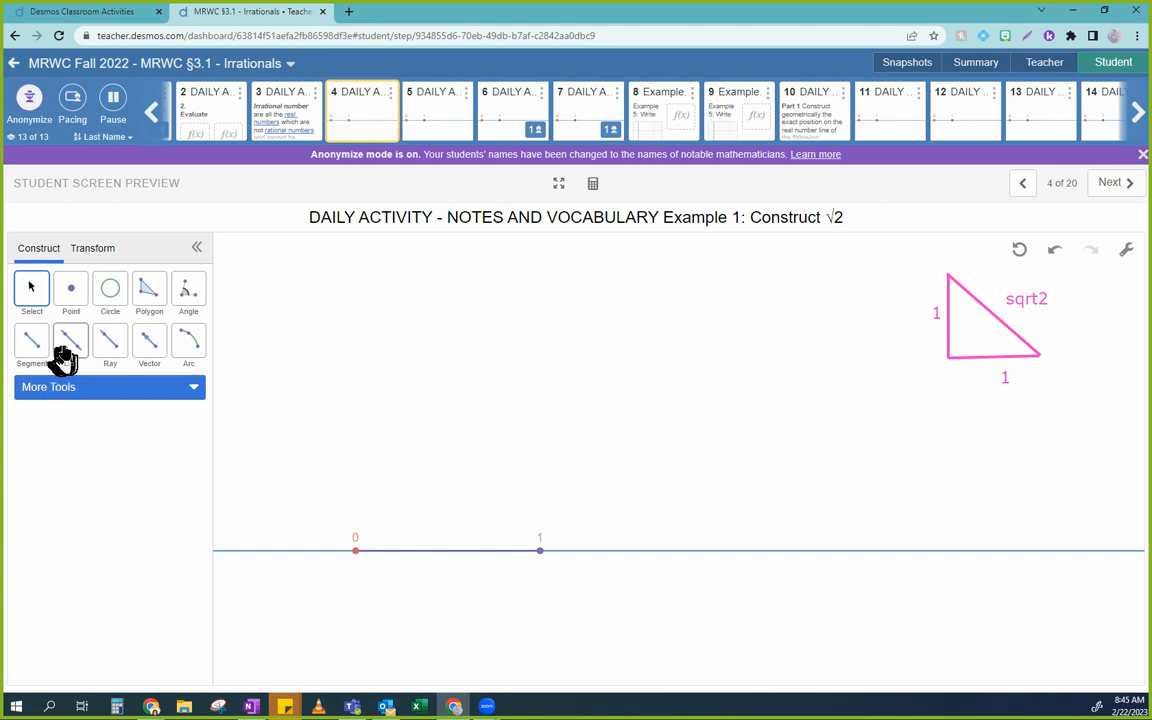
- Recolor the segment between points 0 and 1 black
click(466, 551)
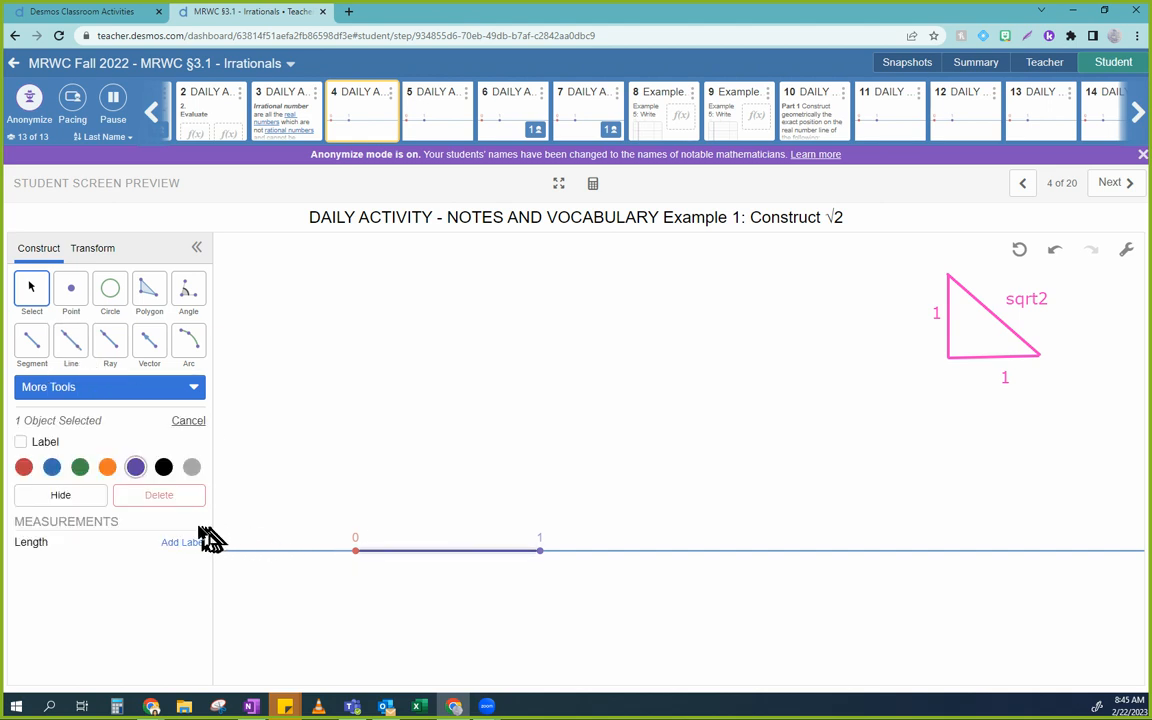
click(164, 467)
click(485, 634)
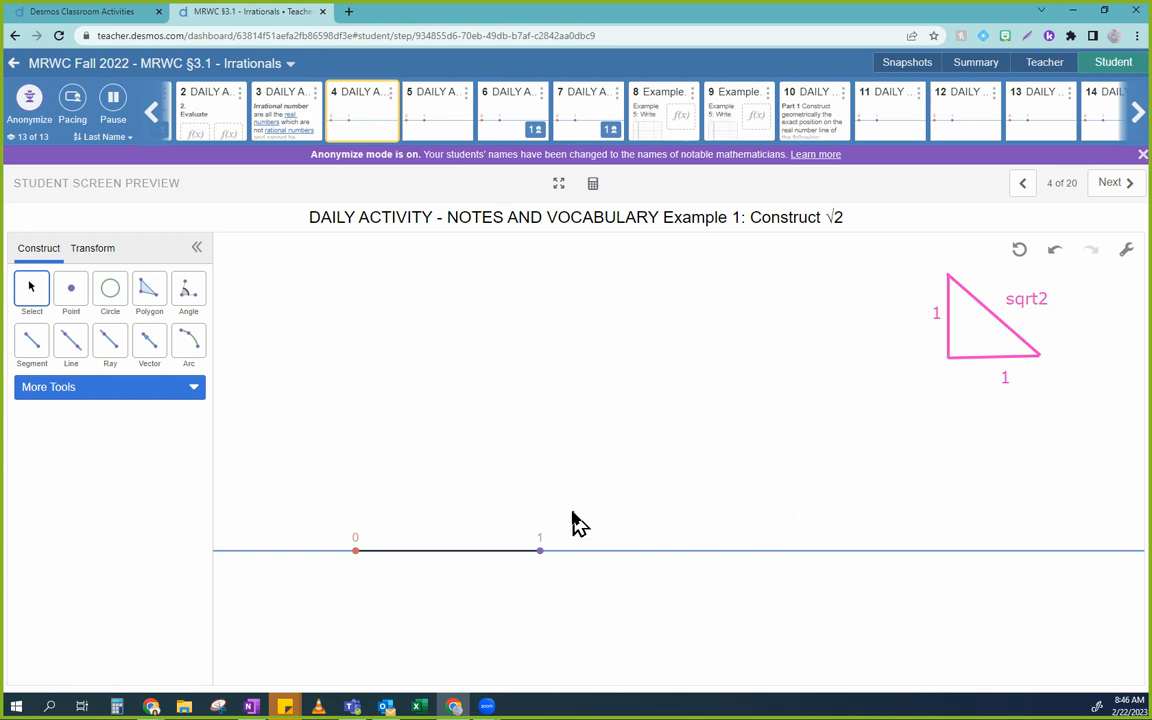
- Construct a line through point 0 perpendicular to the segment from 0 to 1
click(121, 400)
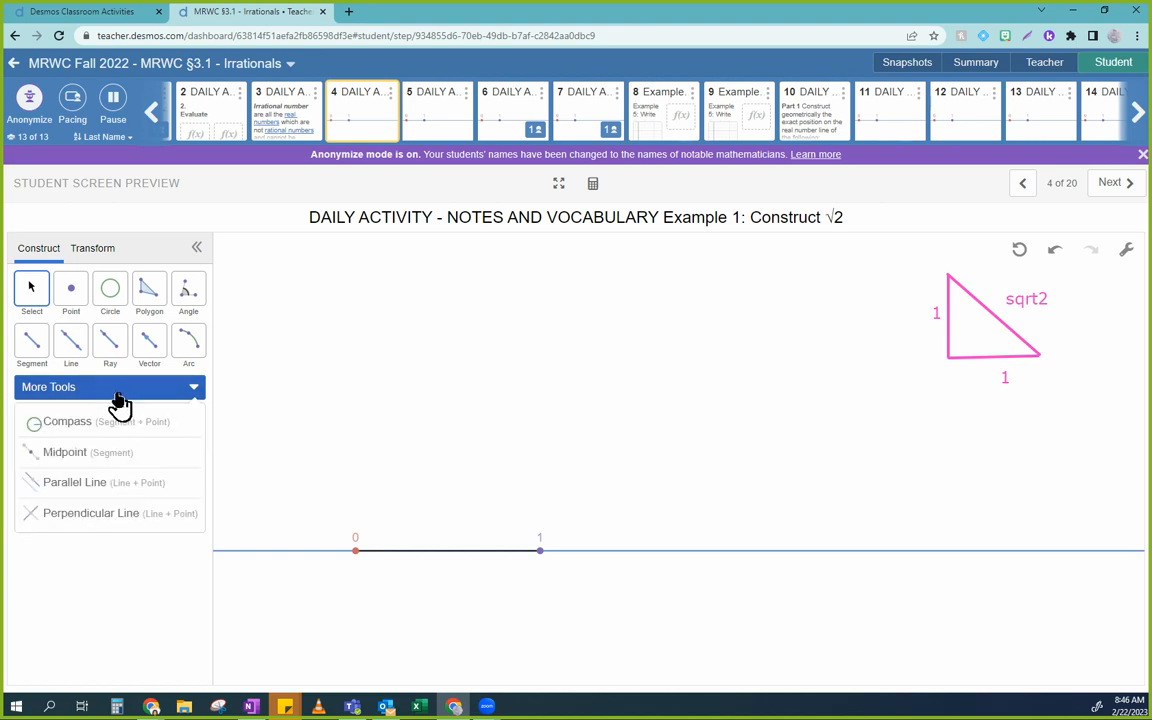
click(100, 517)
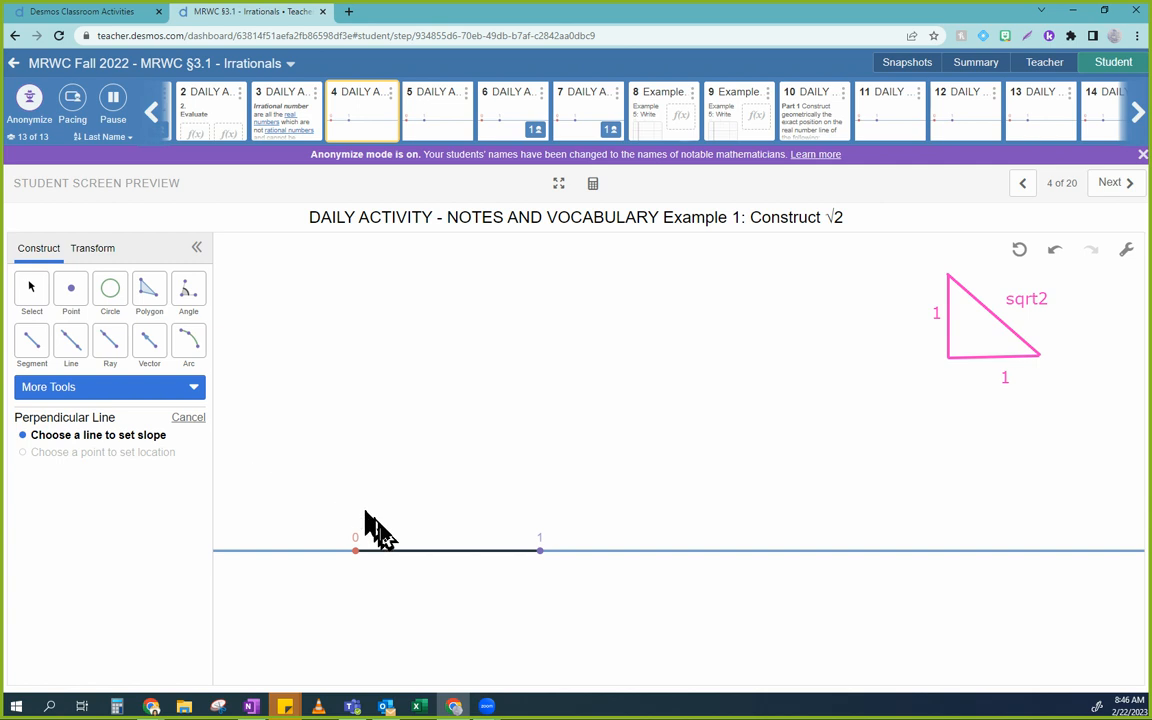
click(395, 552)
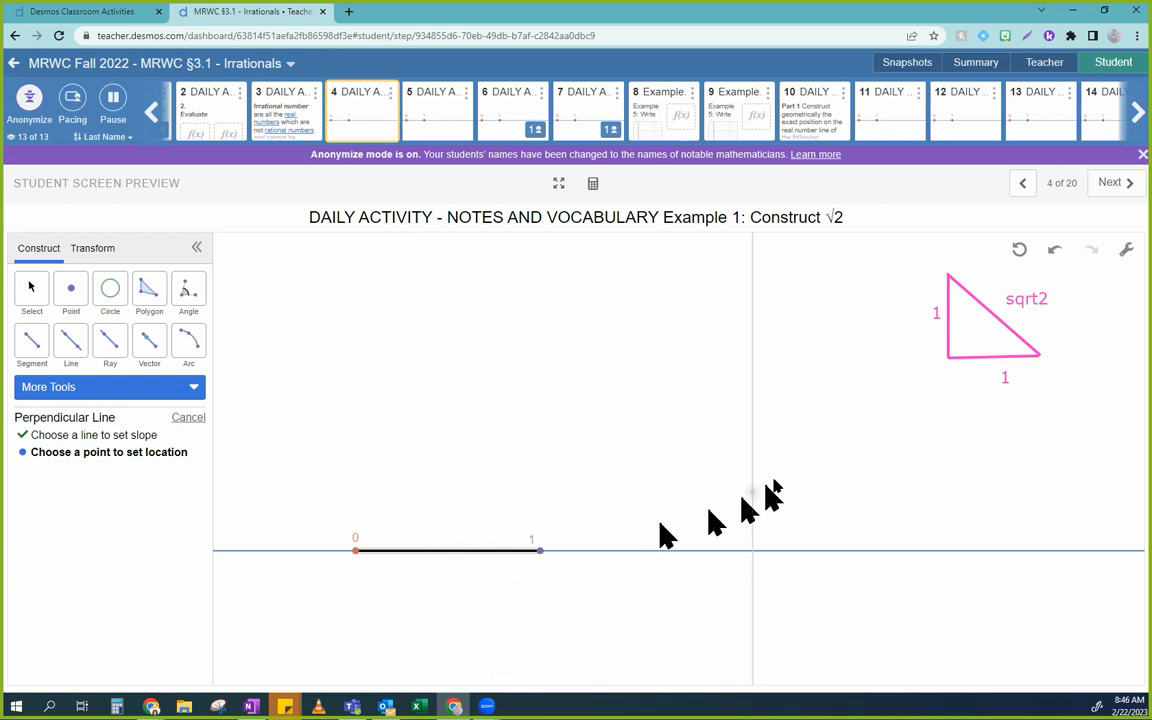
click(357, 553)
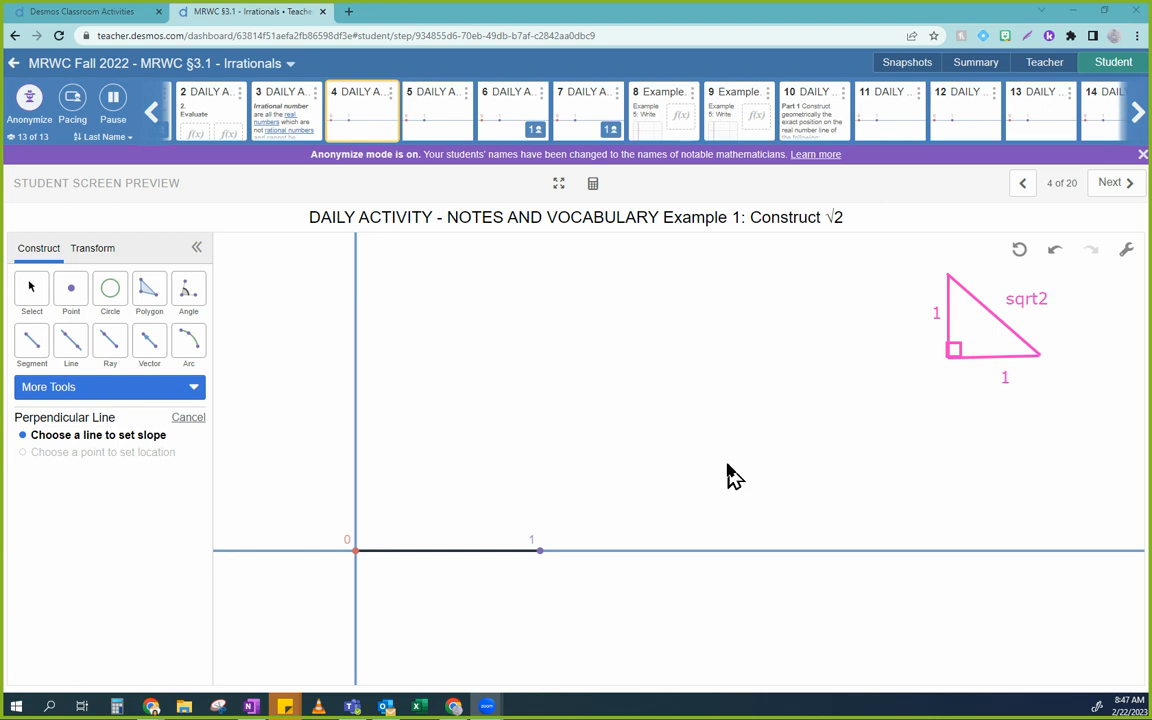
- Construct a compass circle centered at point 0, using the segment from 0 to 1 as its radius
click(87, 395)
click(101, 424)
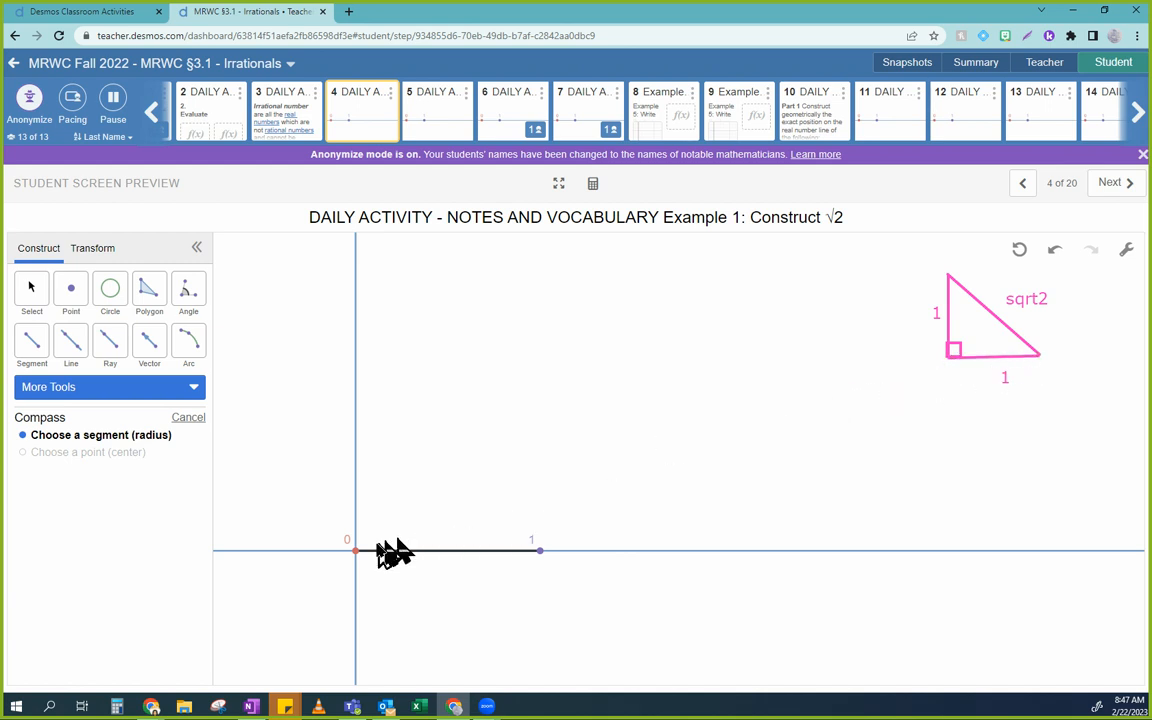
click(420, 560)
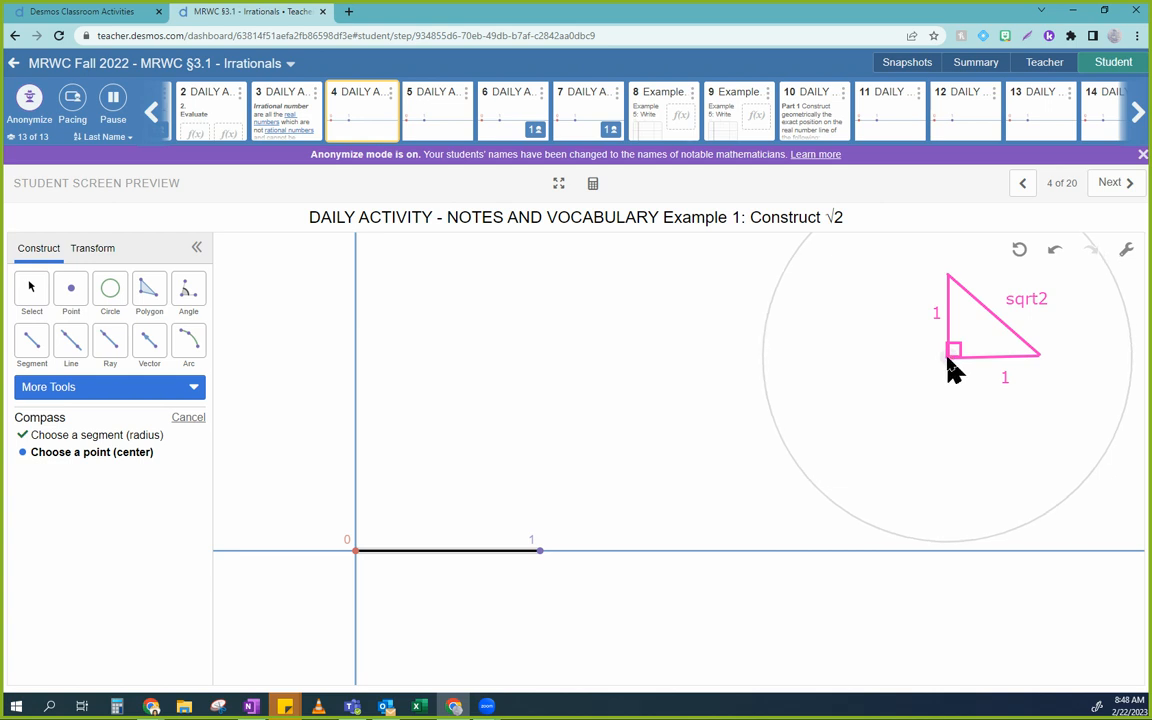
click(356, 553)
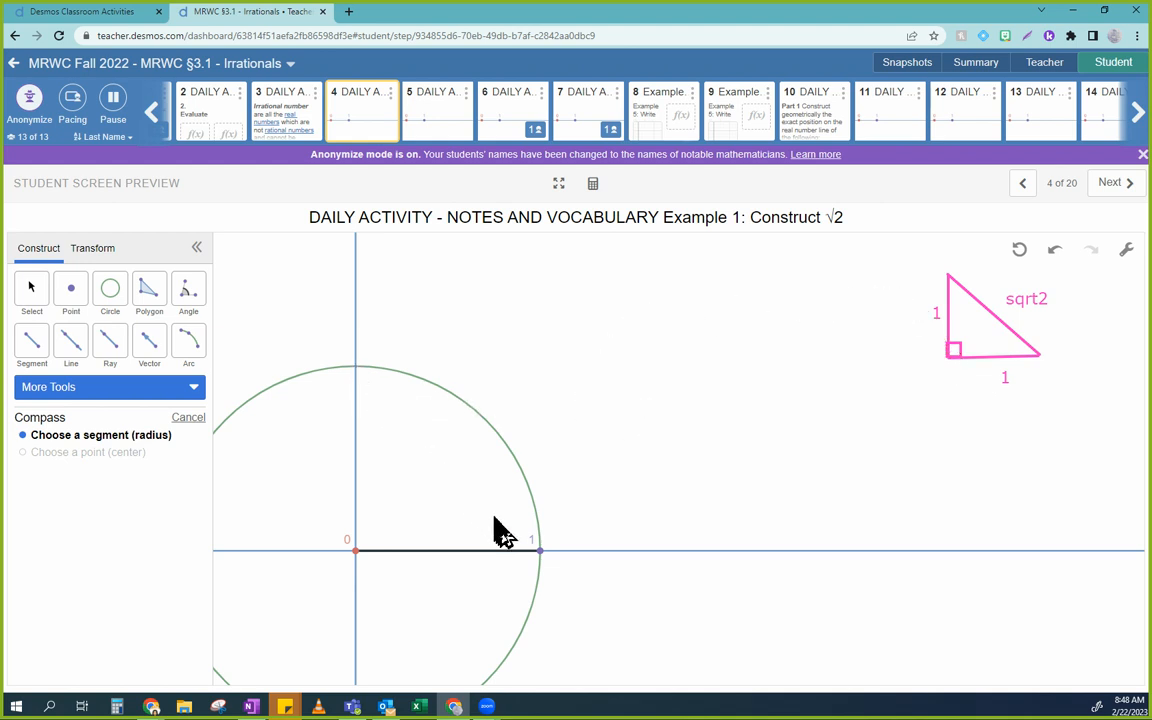
- Construct the hypotenuse segment from the circle's upper intersection with the perpendicular line to point 1
click(34, 338)
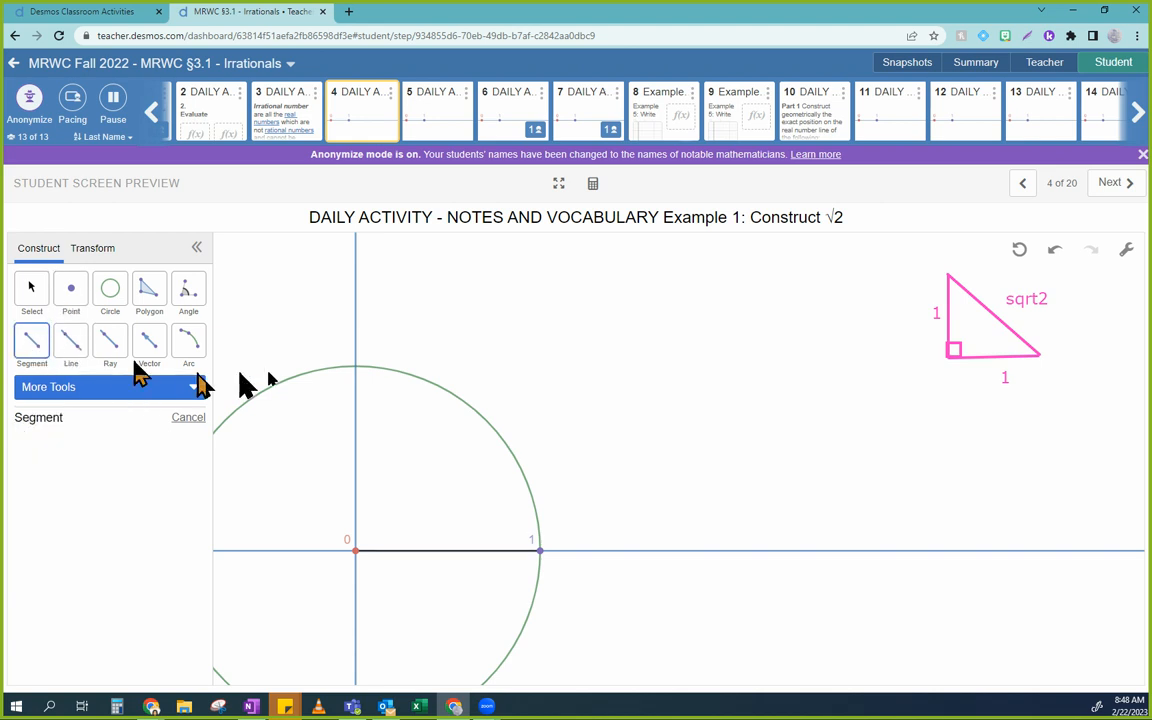
click(355, 370)
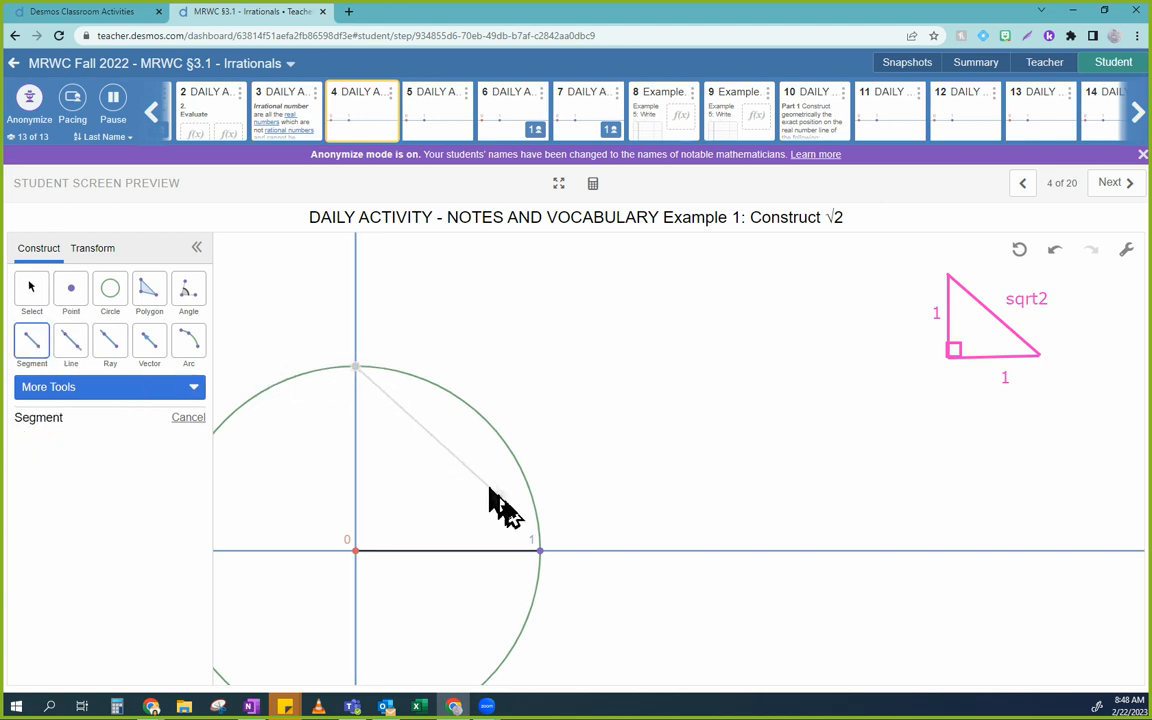
click(540, 550)
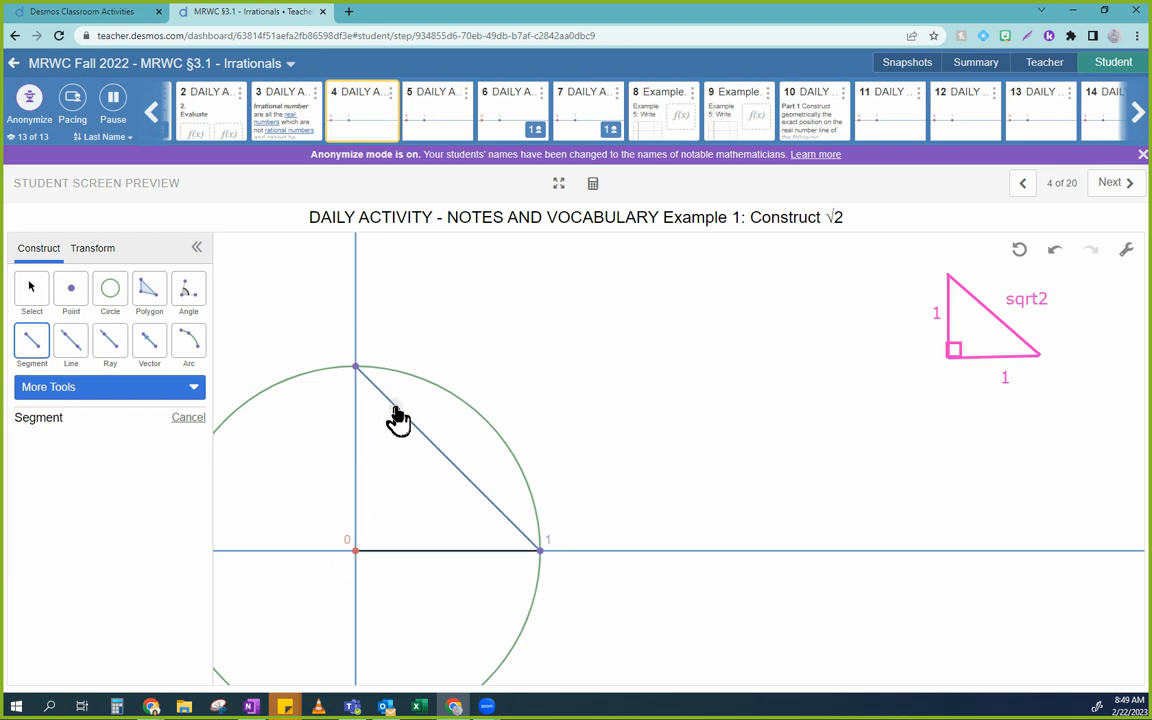
click(538, 540)
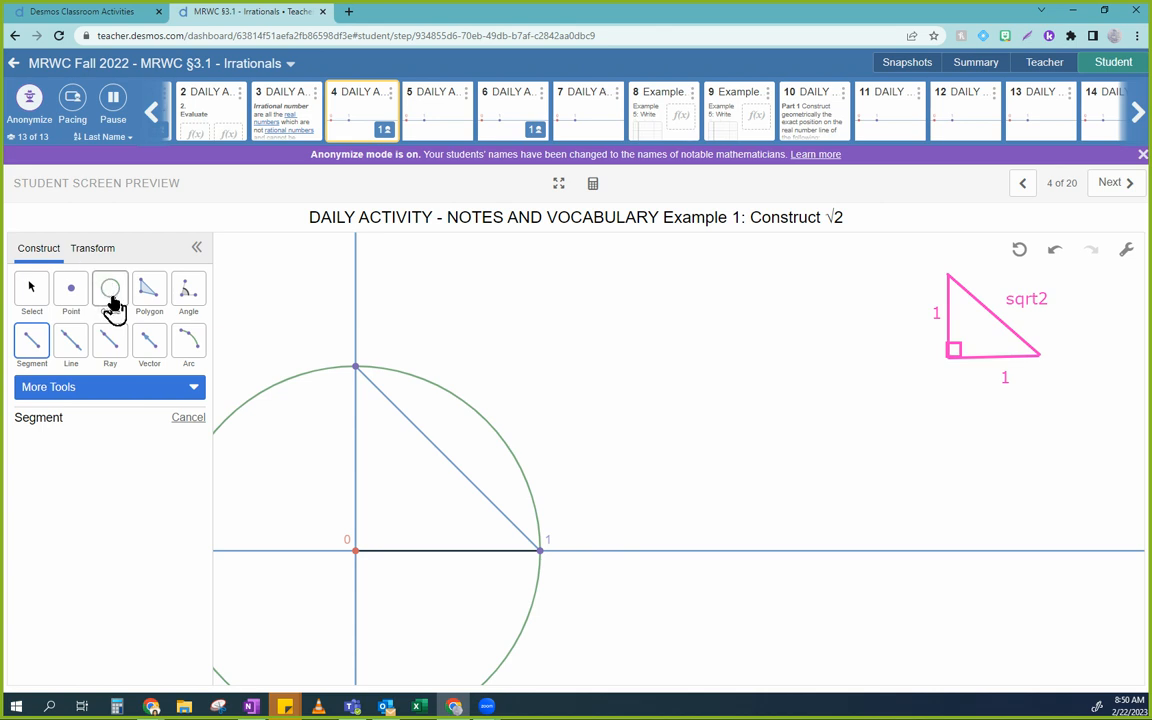
- Construct a second compass circle centered at point 0, using the hypotenuse segment as its radius
click(49, 396)
click(84, 425)
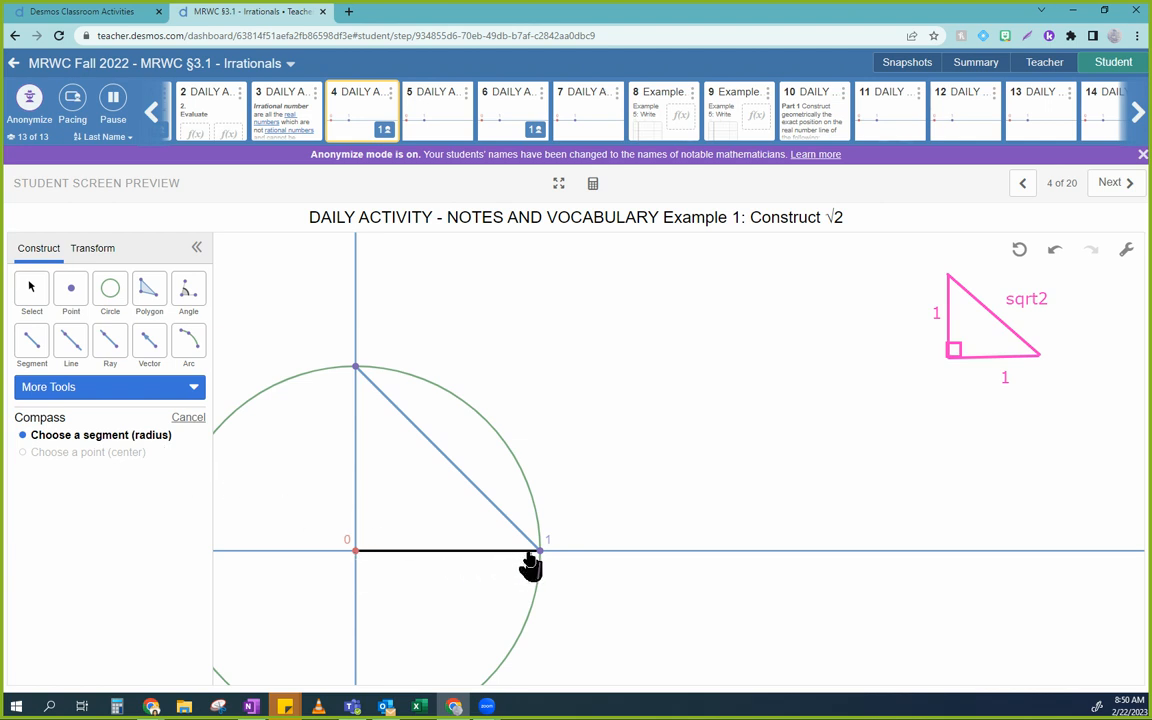
click(458, 480)
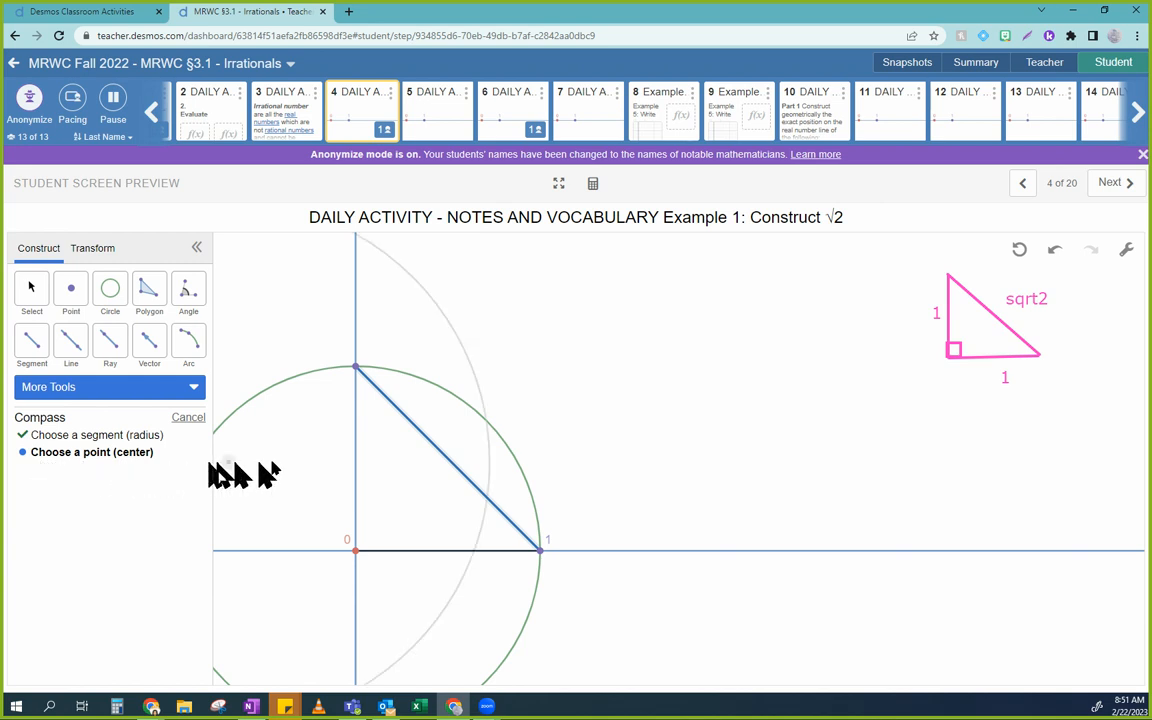
click(356, 550)
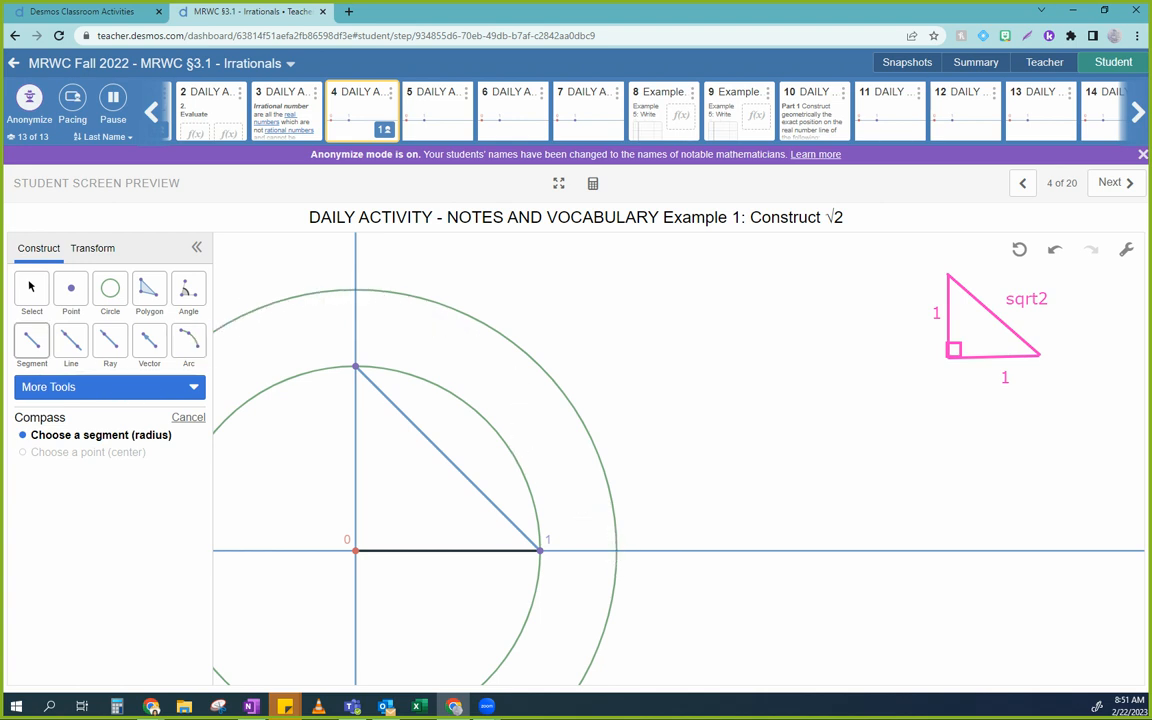
- Recolor the larger outer circle blue
click(31, 288)
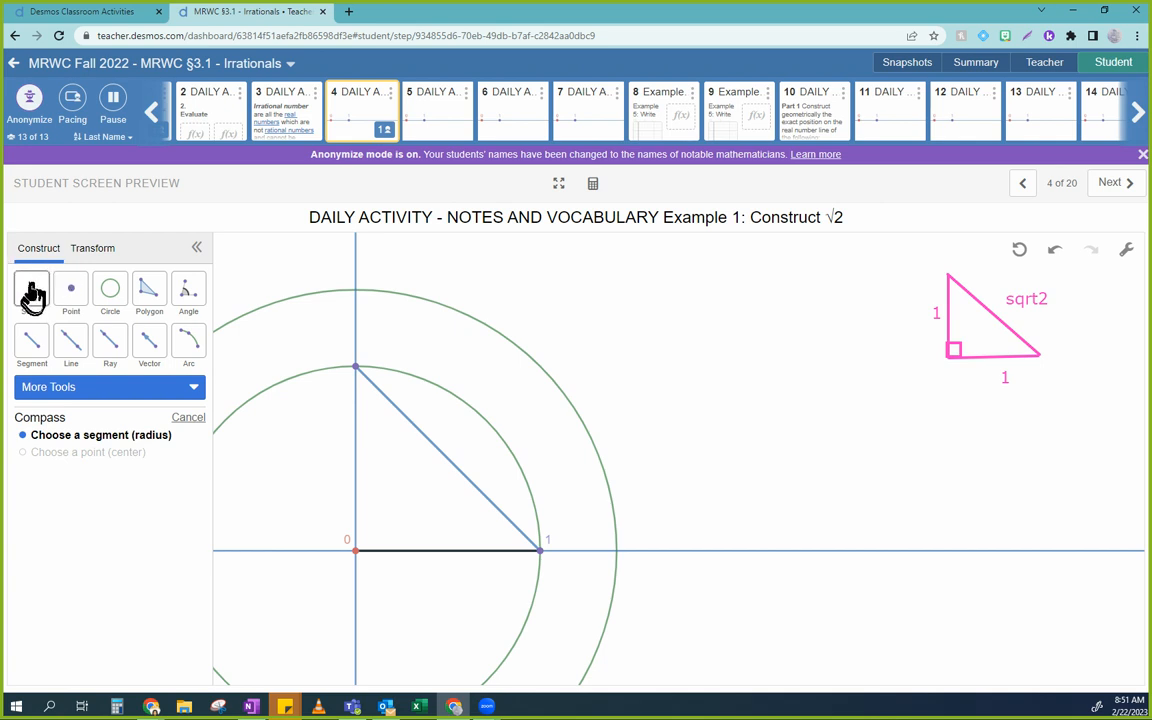
click(304, 302)
click(51, 443)
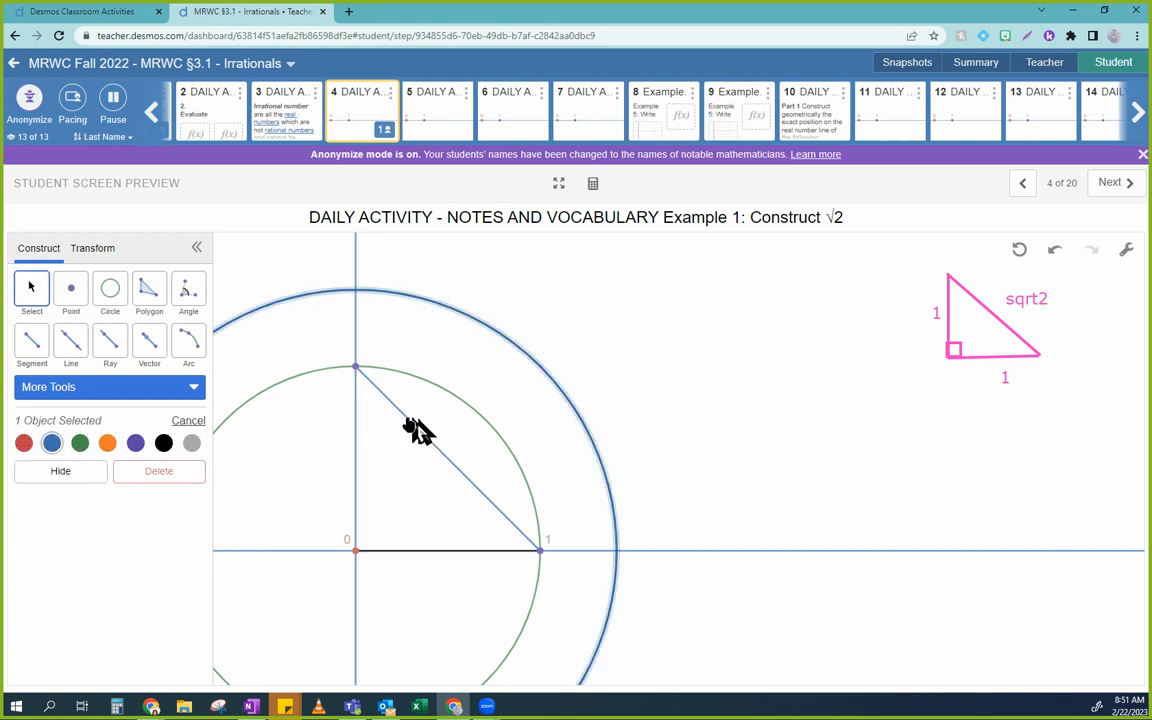
click(605, 425)
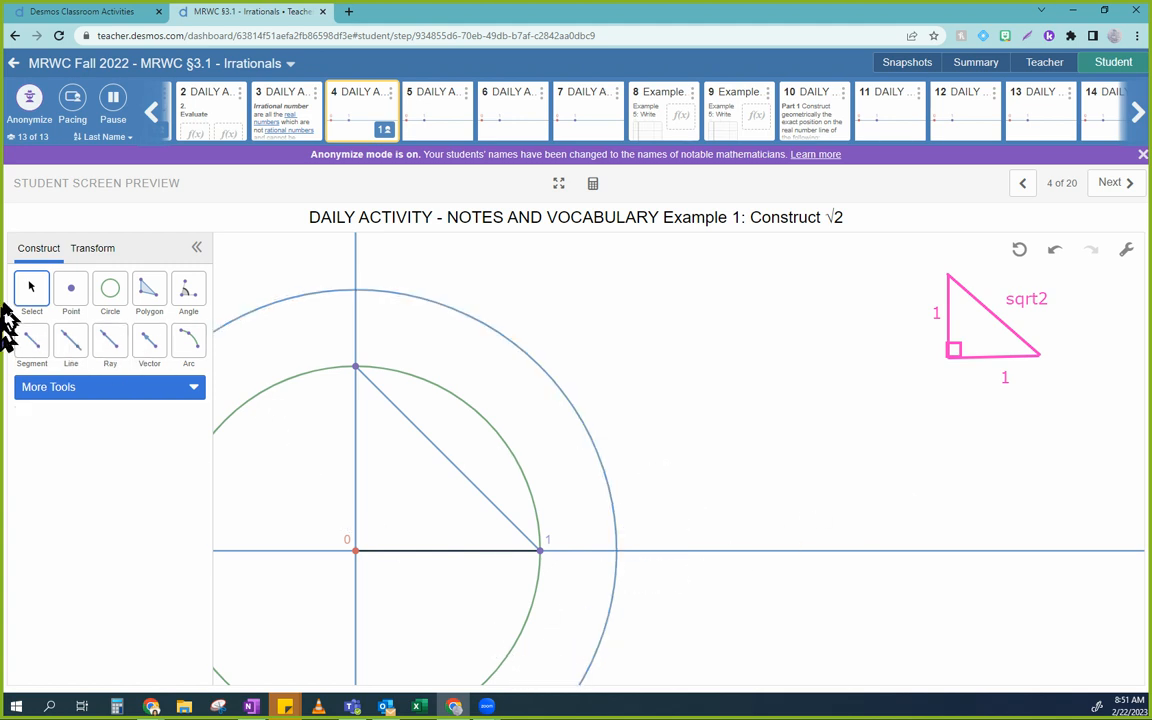
- Place a point where the outer circle crosses the number line beyond 1, and label it sqrt2
click(68, 297)
click(616, 550)
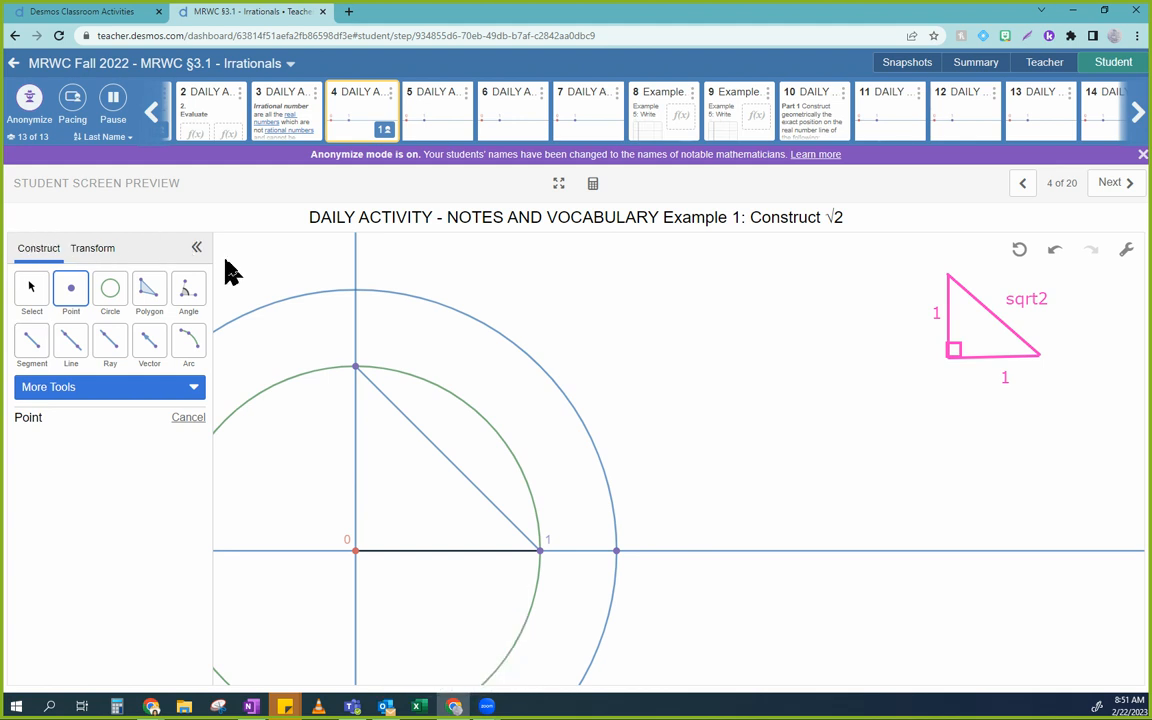
click(42, 288)
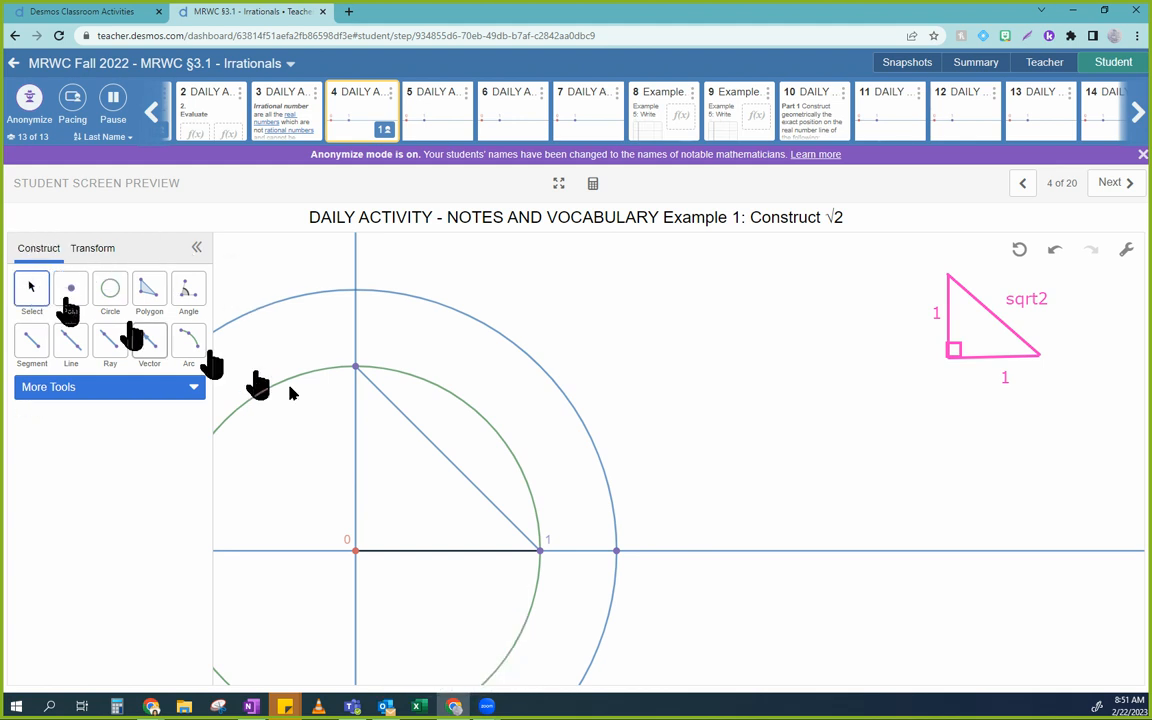
click(616, 552)
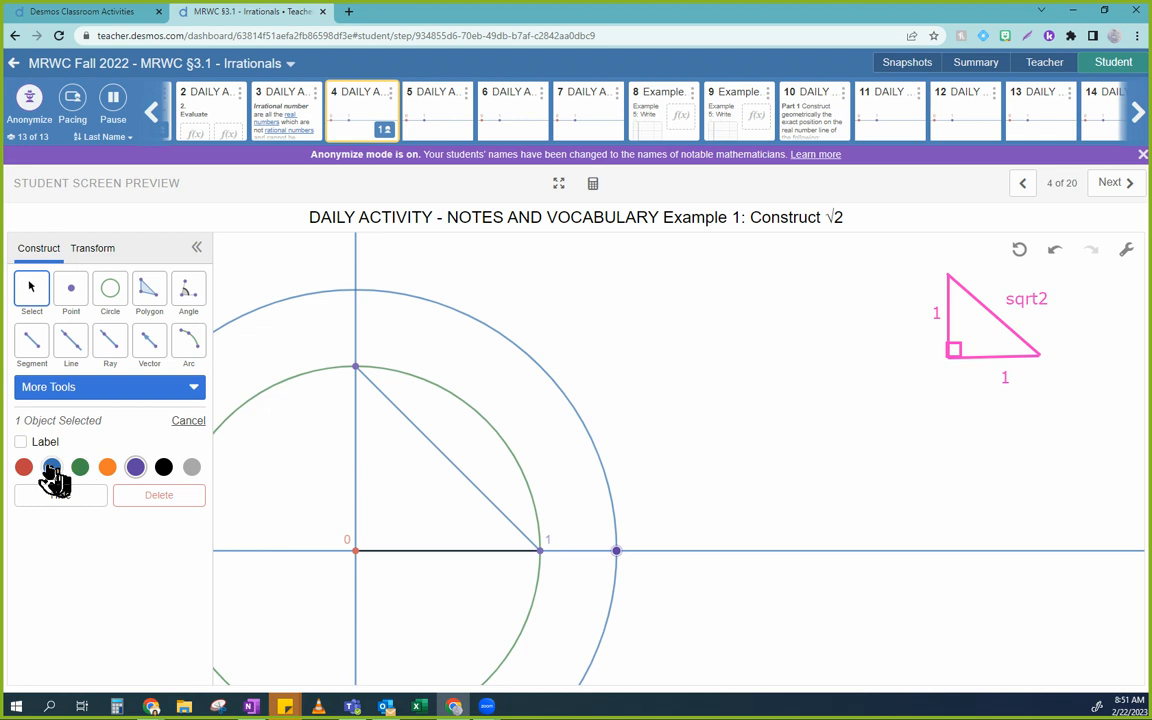
click(22, 442)
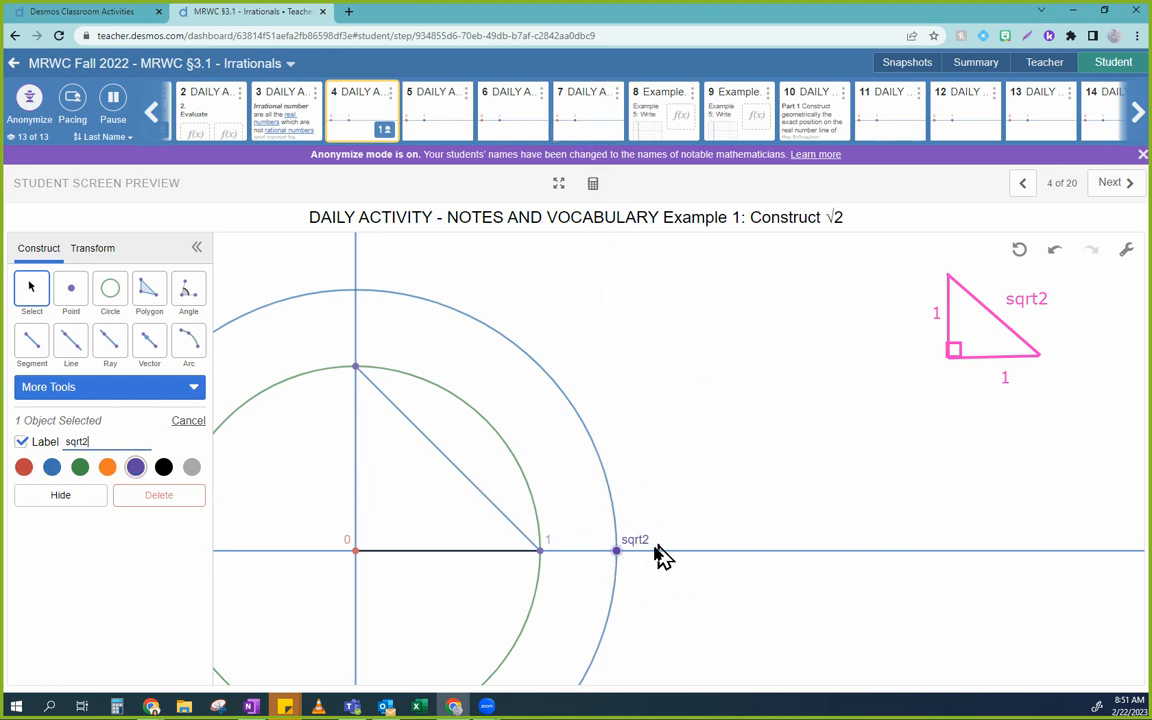
click(705, 515)
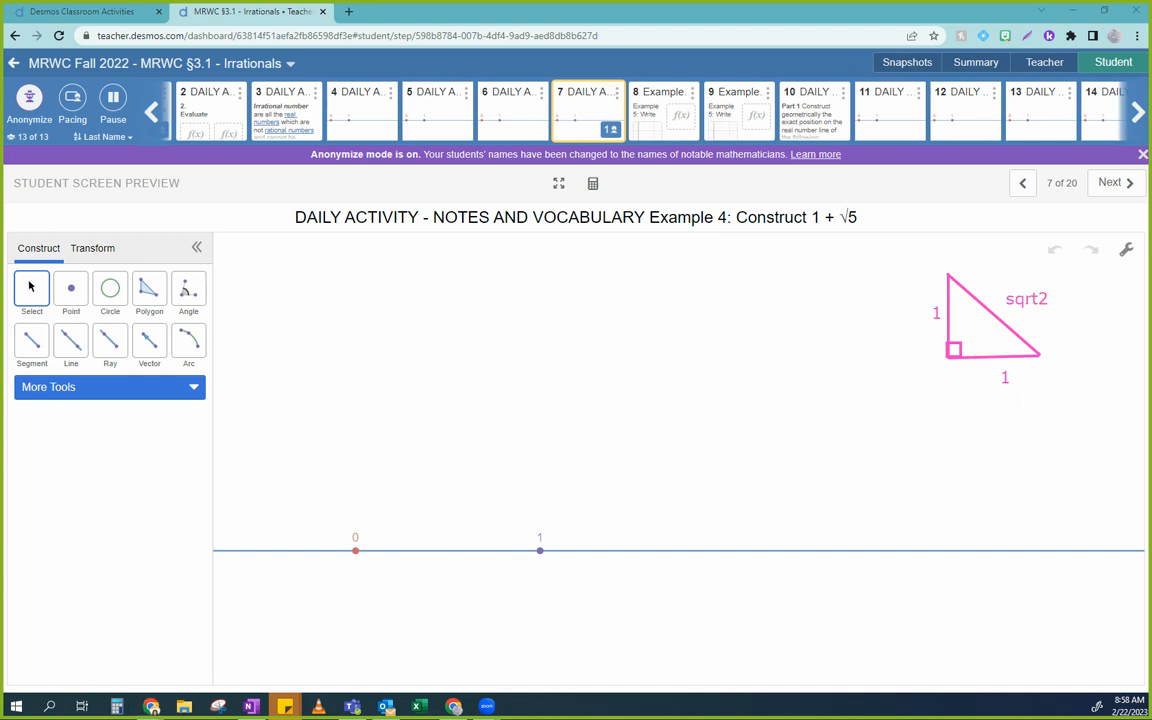
- Erase the pink triangle sketch's side labels and handwrite a blank Pythagorean equation of three squared boxes, □² + □² = □², beneath it
mouse_move(972, 319)
mouse_down()
mouse_move(931, 319)
mouse_move(1023, 365)
mouse_move(1010, 368)
mouse_move(1039, 275)
mouse_up()
drag(911, 388, 940, 432)
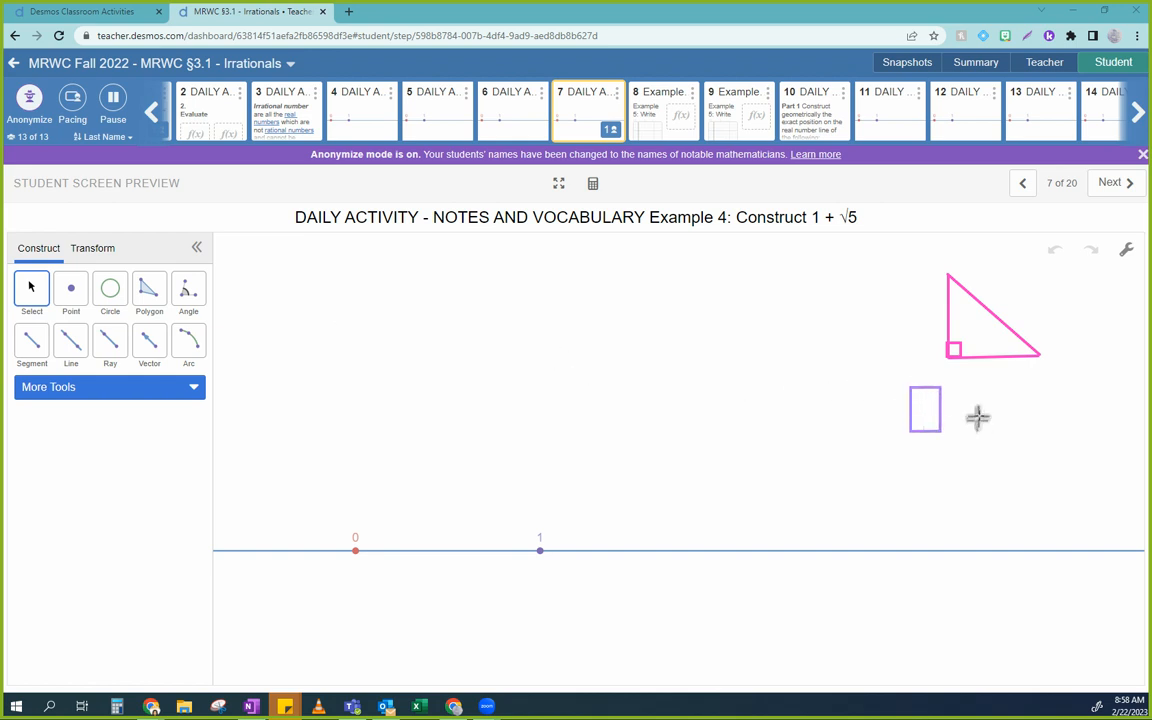
drag(995, 394, 1029, 430)
drag(1093, 390, 1127, 432)
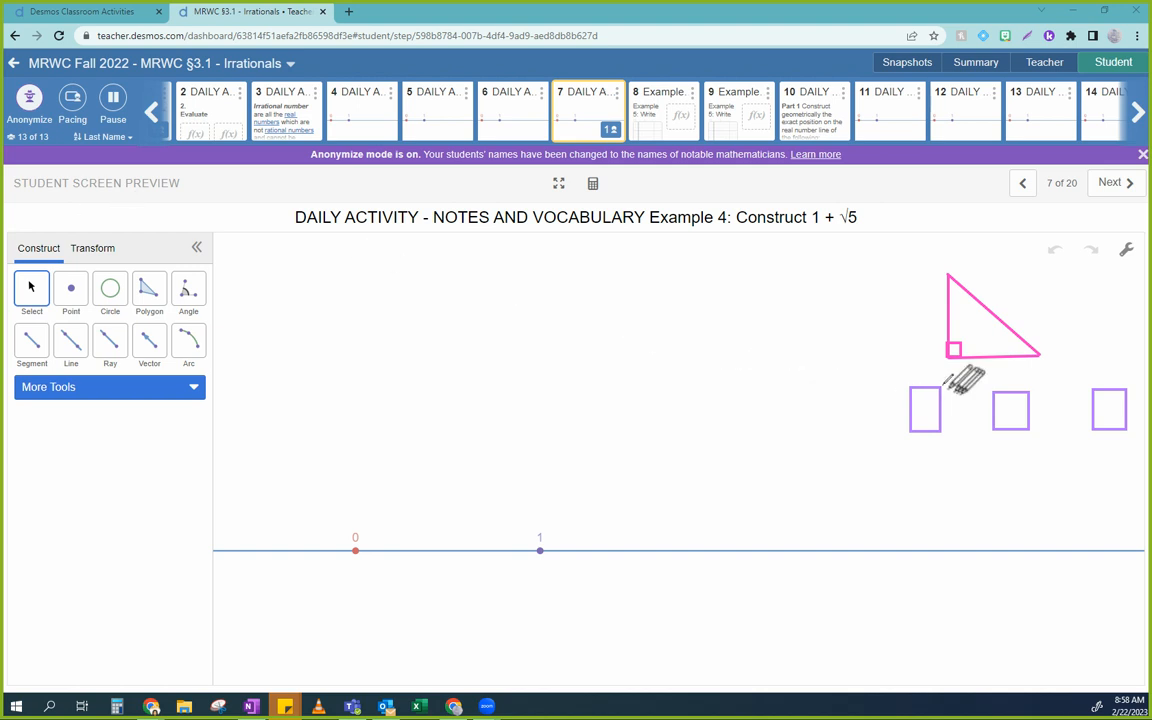
mouse_move(945, 391)
mouse_down()
mouse_move(956, 390)
mouse_move(963, 426)
mouse_up()
mouse_move(956, 412)
mouse_down()
mouse_move(1070, 404)
mouse_move(1072, 416)
mouse_move(1044, 392)
mouse_up()
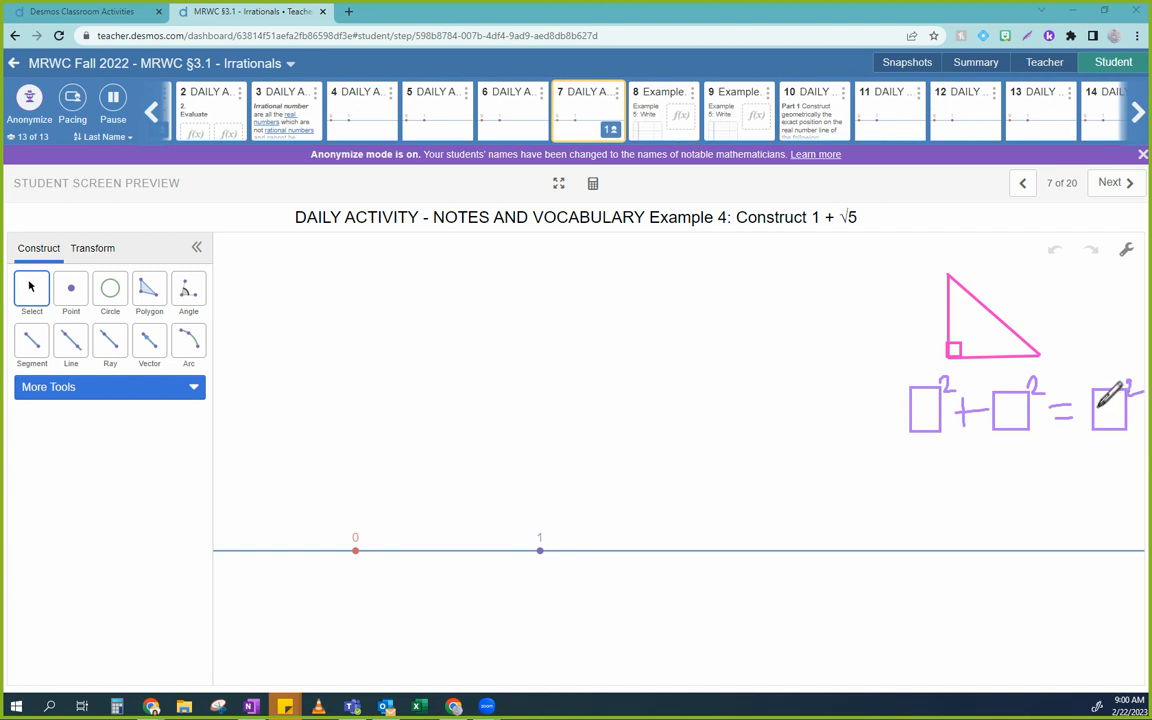
- Fill the handwritten equation as 2² + 1² = (√5)², write = 5 below it, and label the sketch's hypotenuse √5
mouse_move(1100, 423)
mouse_down()
mouse_move(1102, 399)
mouse_move(1120, 420)
mouse_move(1108, 422)
mouse_up()
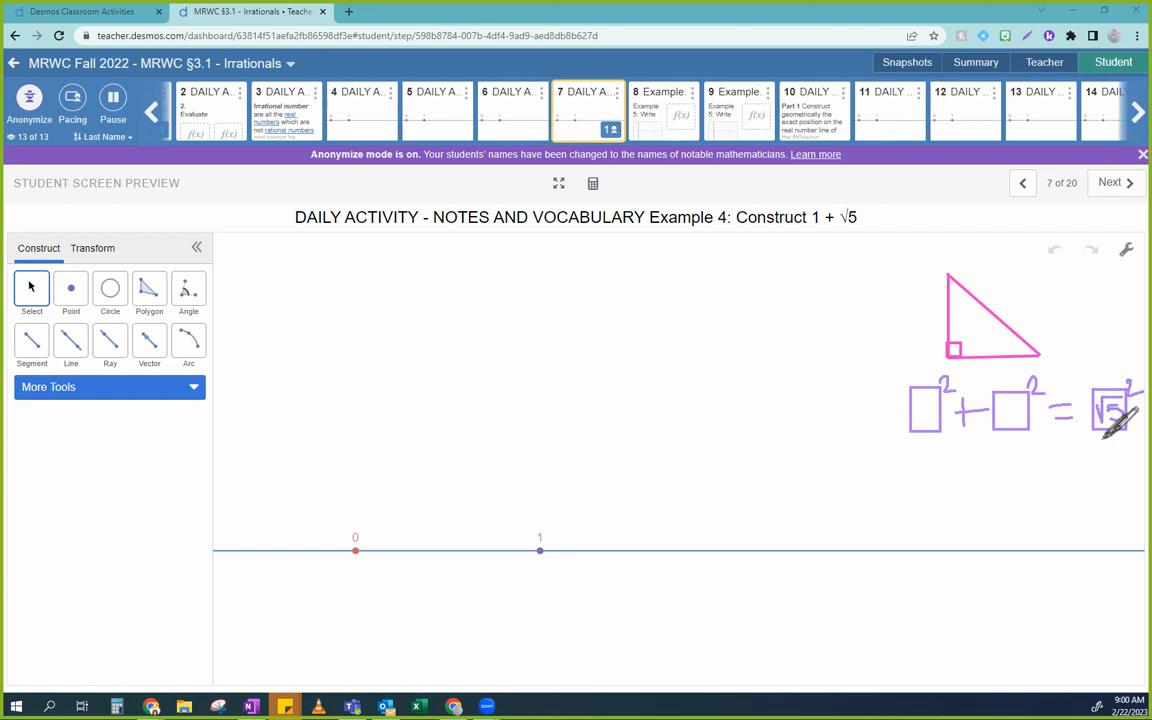
mouse_move(1001, 300)
mouse_down()
mouse_move(1026, 287)
mouse_move(1040, 312)
mouse_up()
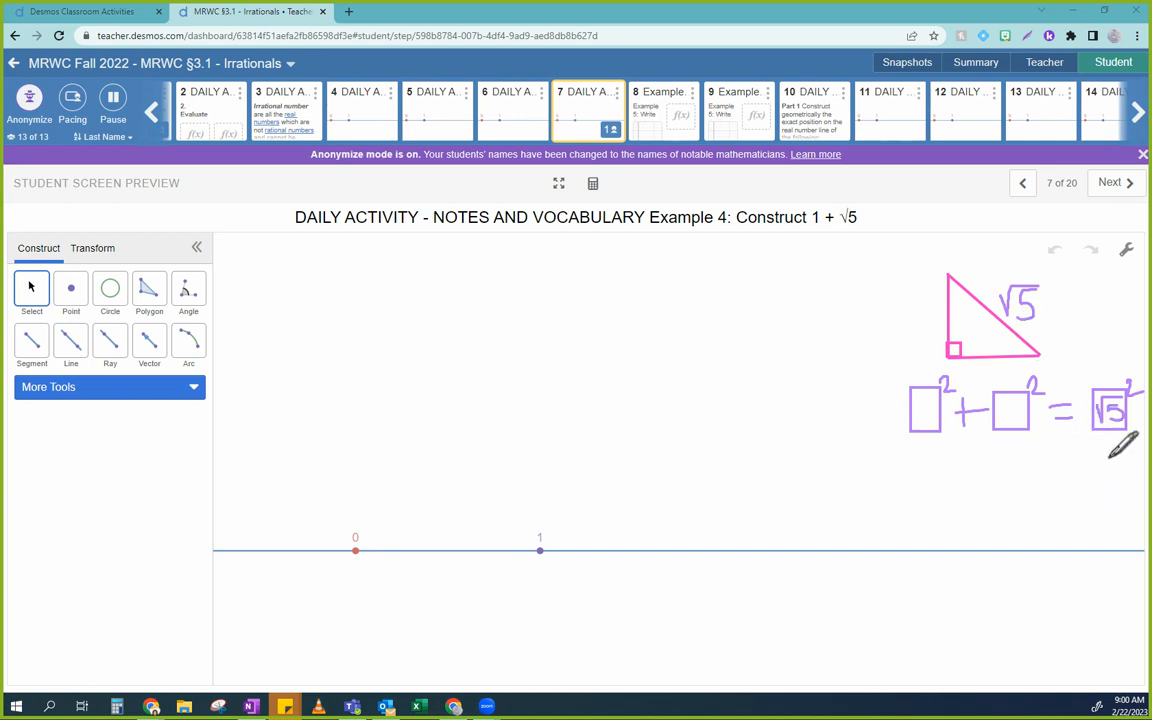
drag(1095, 462, 1090, 481)
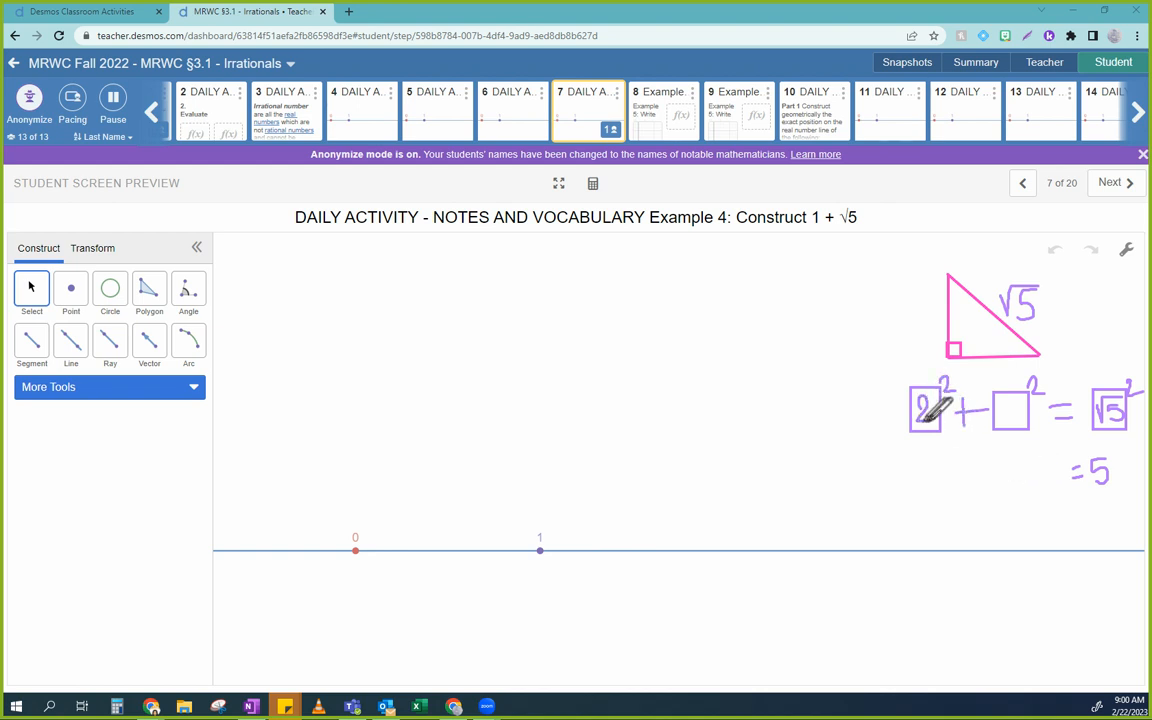
drag(1010, 396, 1011, 426)
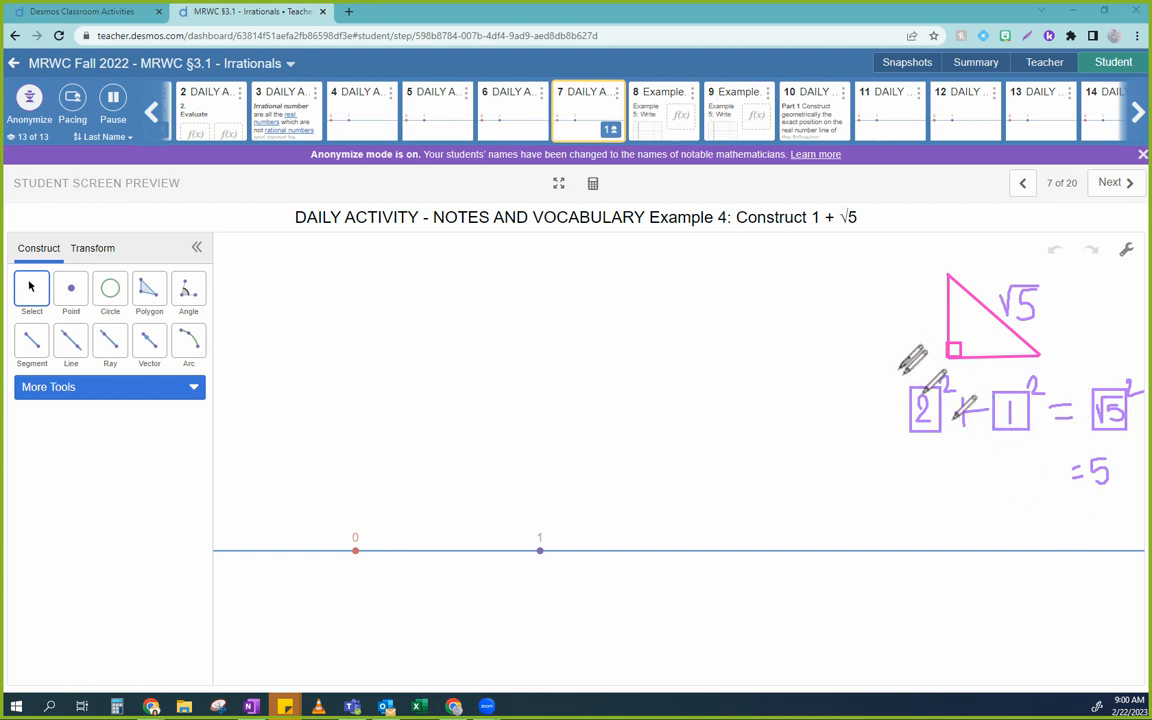
drag(913, 309, 926, 329)
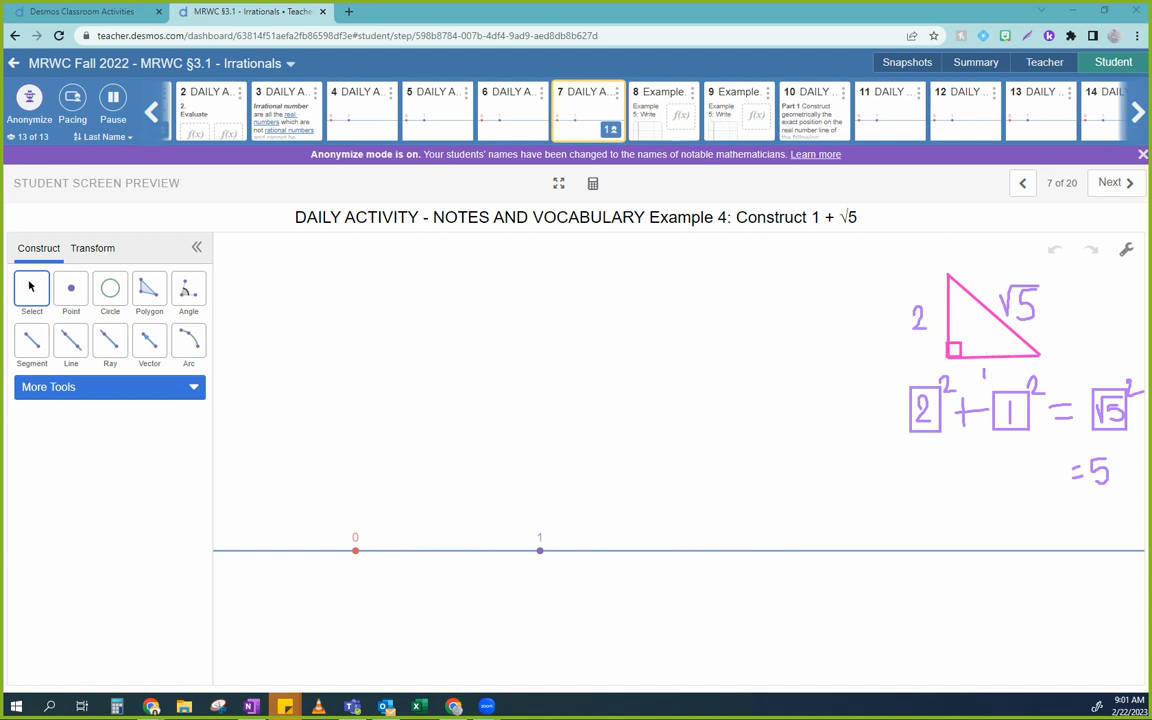
key(ctrl+z)
key(ctrl+z)
- Label the sketch triangle's vertical leg 1 and its horizontal leg 2 by hand
drag(923, 304, 923, 324)
drag(990, 368, 1006, 381)
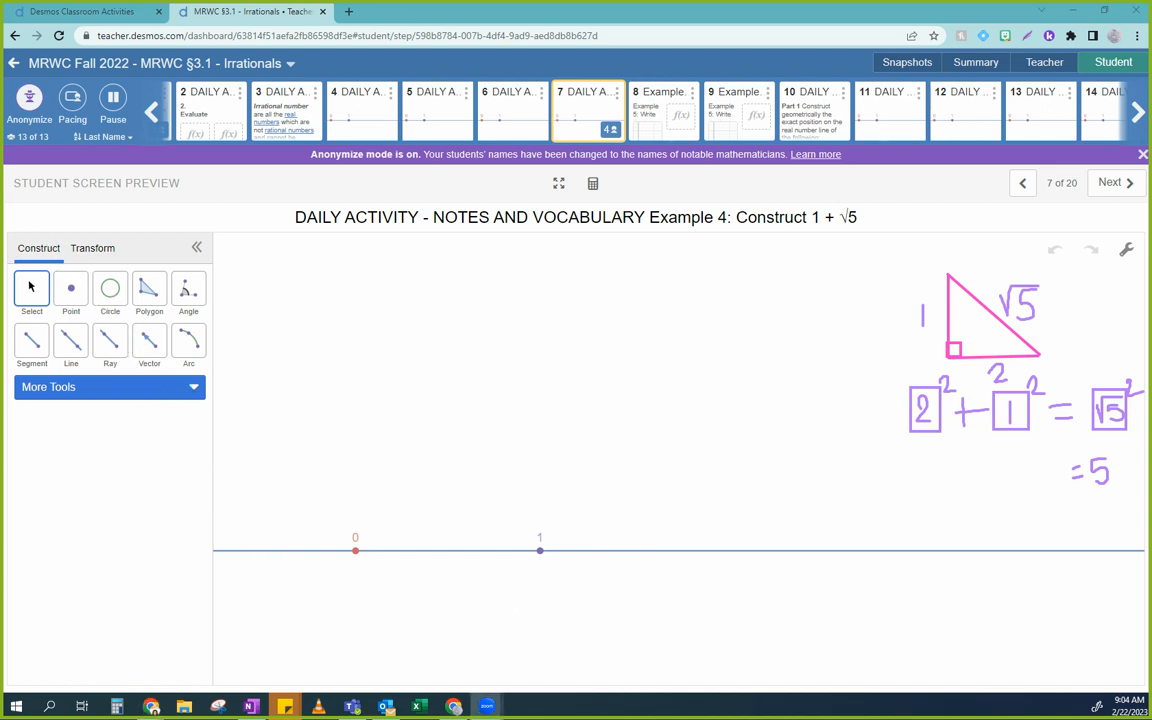
- Construct a segment on the number line from point 0 to point 1
click(100, 392)
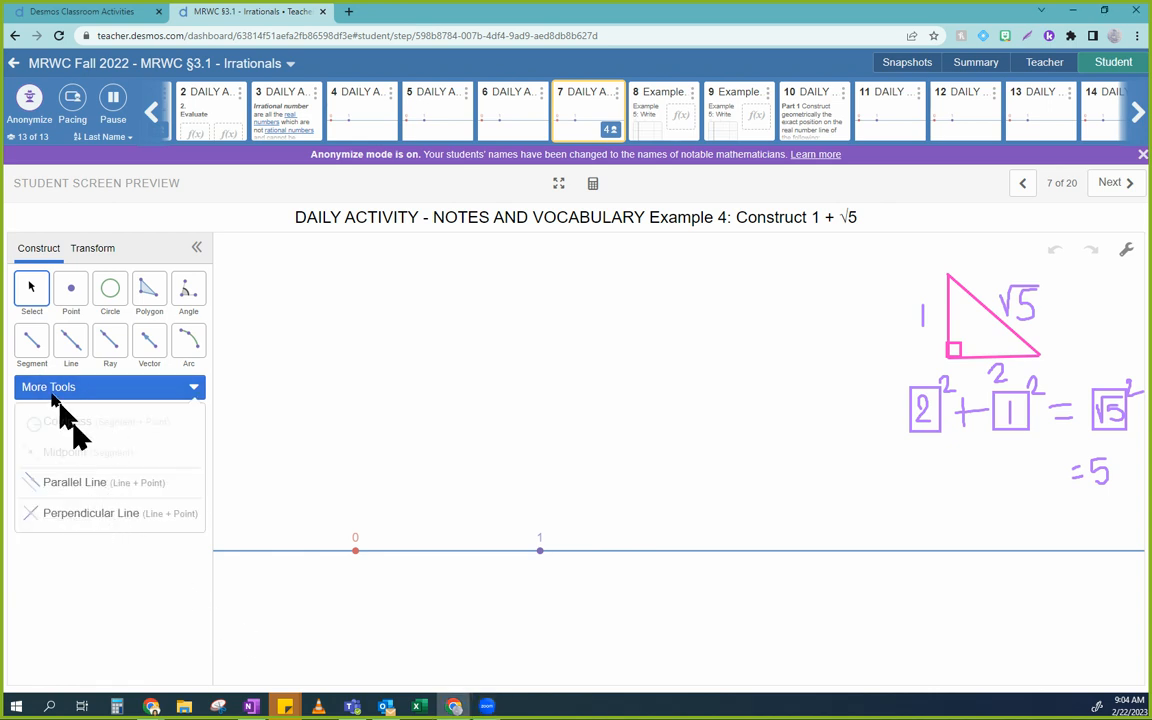
click(28, 345)
click(355, 551)
click(540, 550)
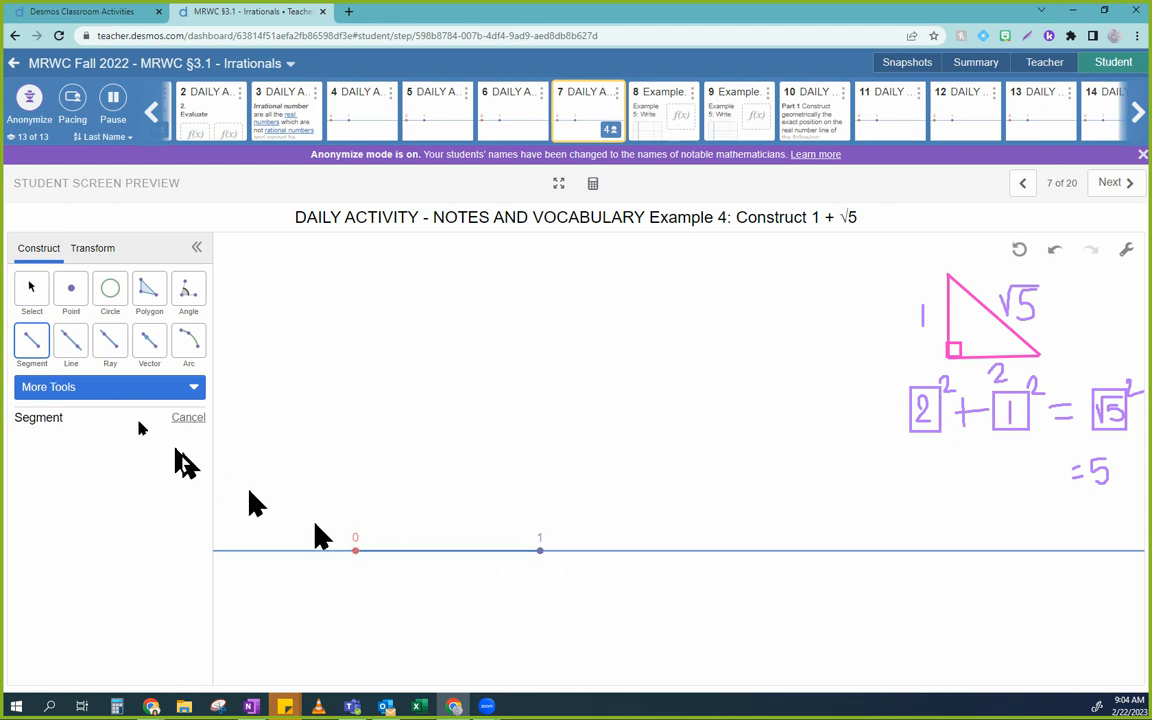
- Recolor the segment between points 0 and 1 black and deselect it
click(33, 295)
click(422, 551)
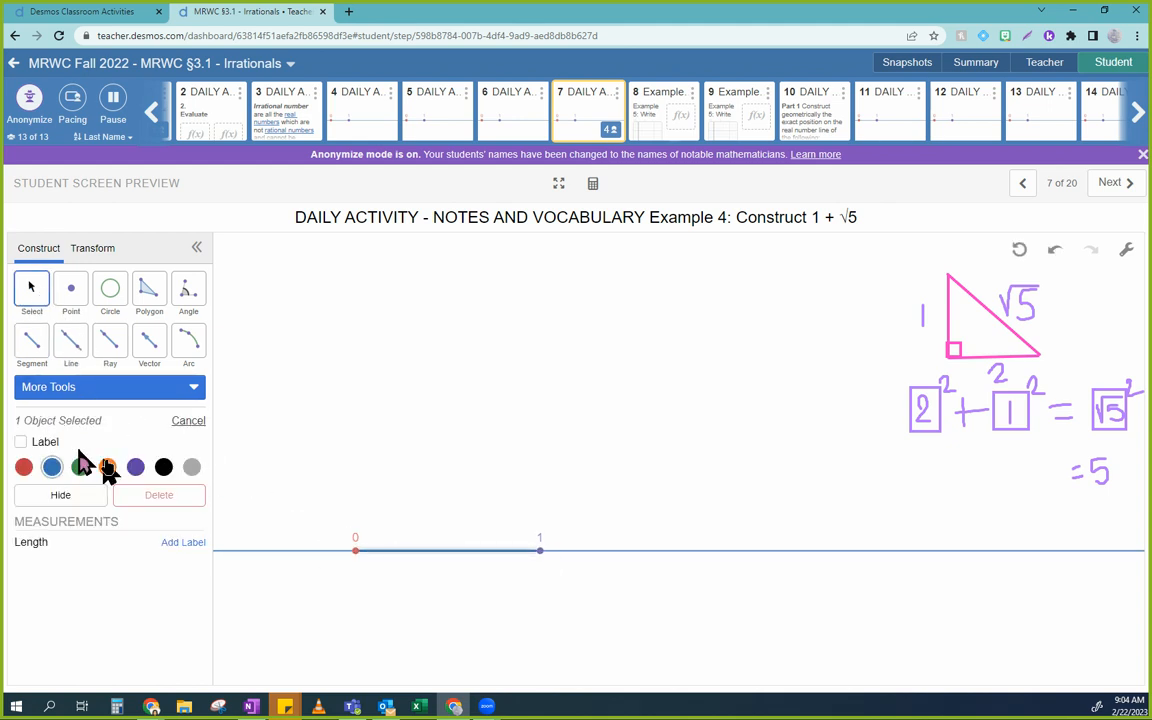
click(164, 467)
click(290, 586)
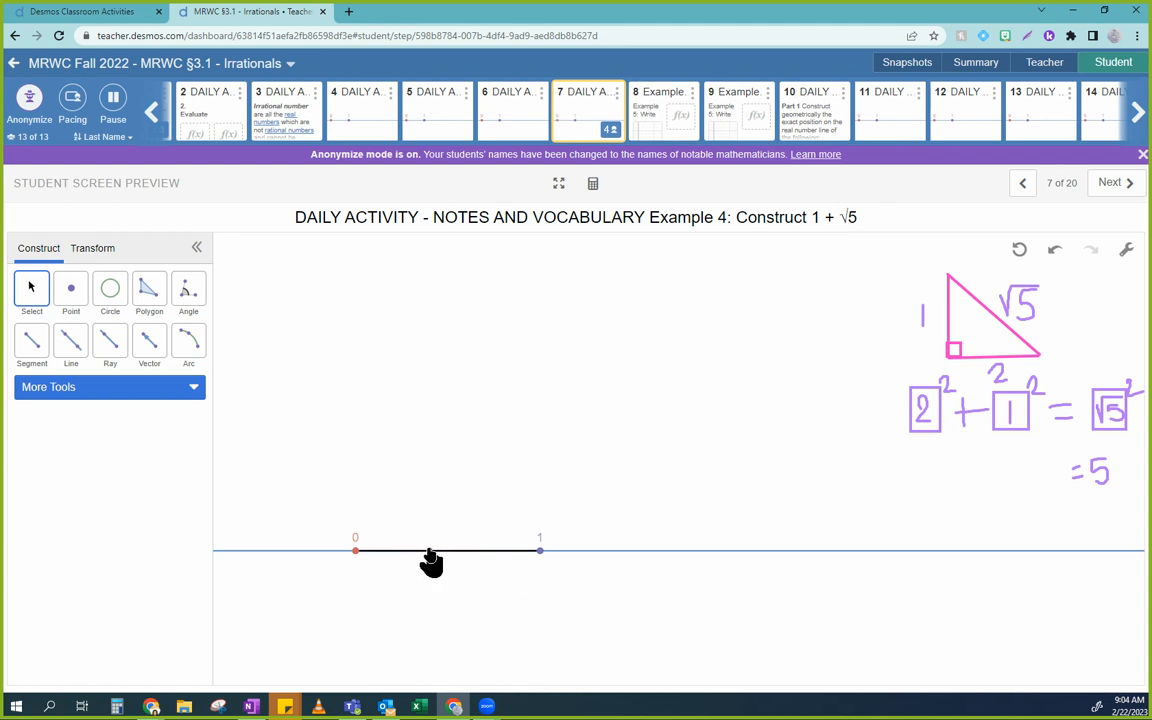
- Construct a line through point 0 perpendicular to the segment between 0 and 1
click(105, 390)
click(88, 517)
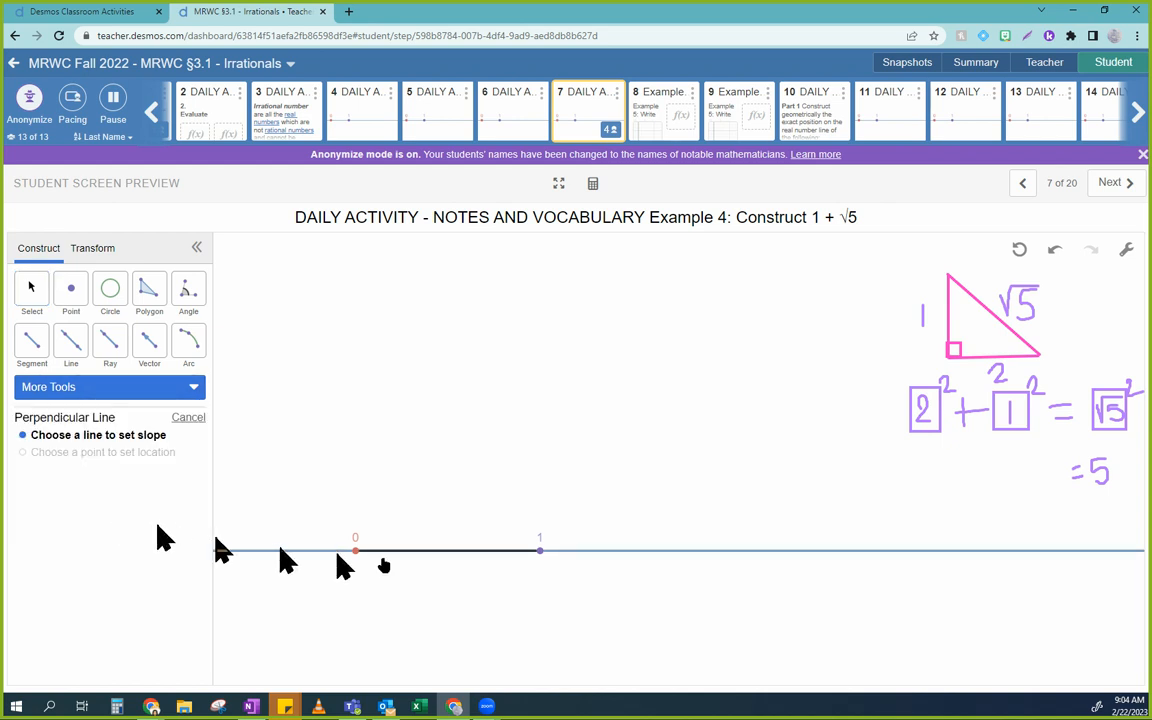
click(406, 558)
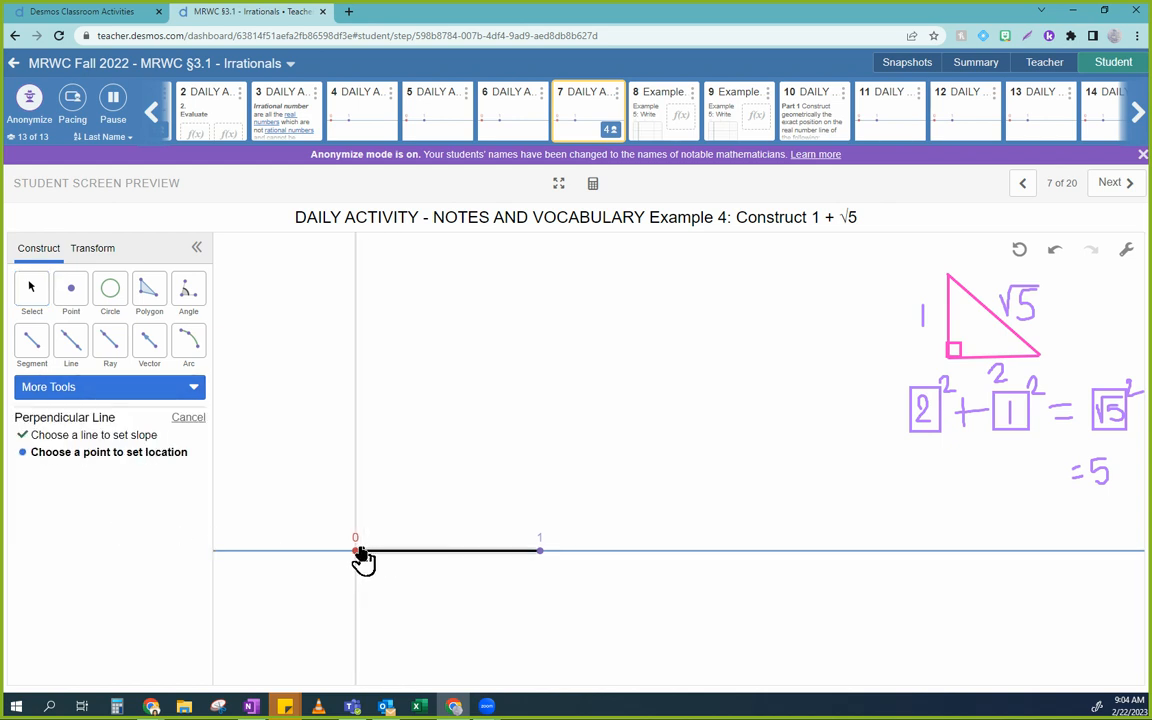
click(355, 551)
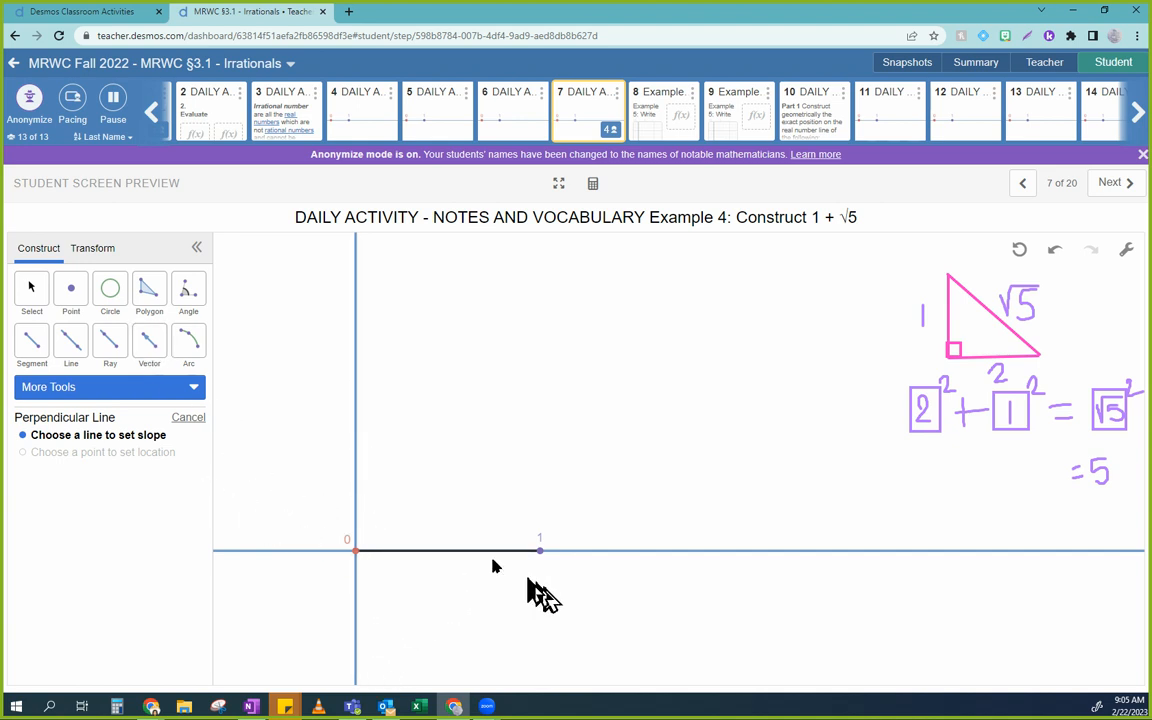
- Construct two compass circles centered at points 0 and 1, using the unit segment between them as the radius
click(152, 388)
click(72, 428)
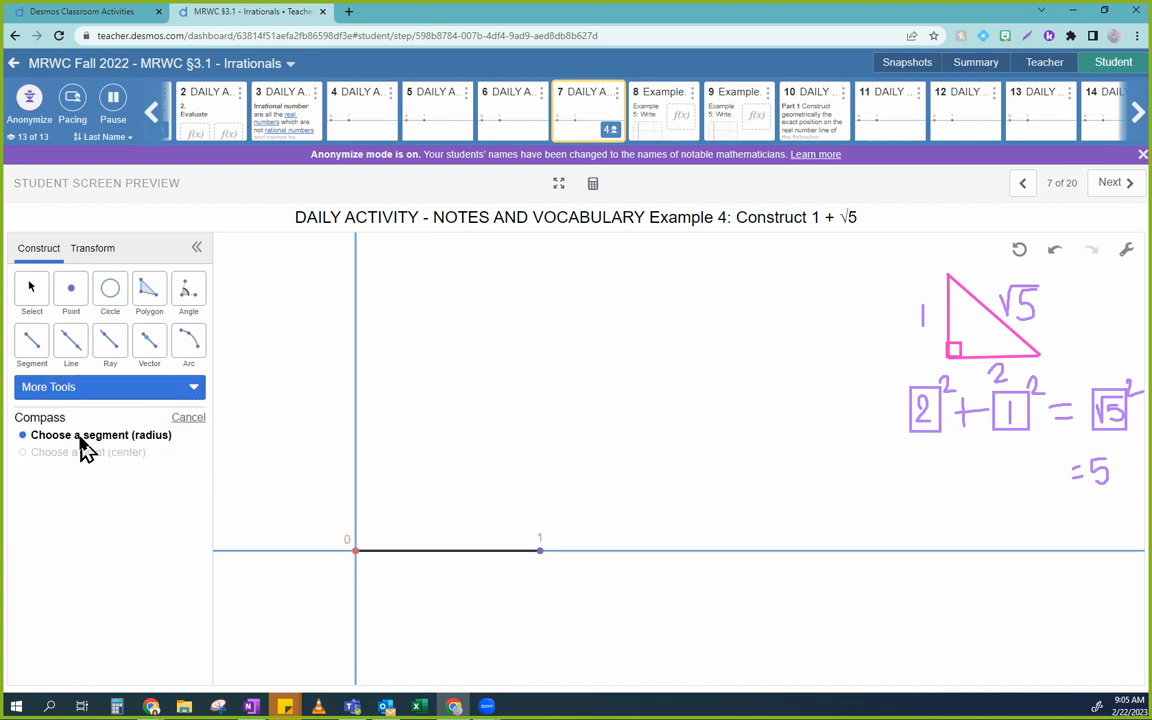
click(470, 551)
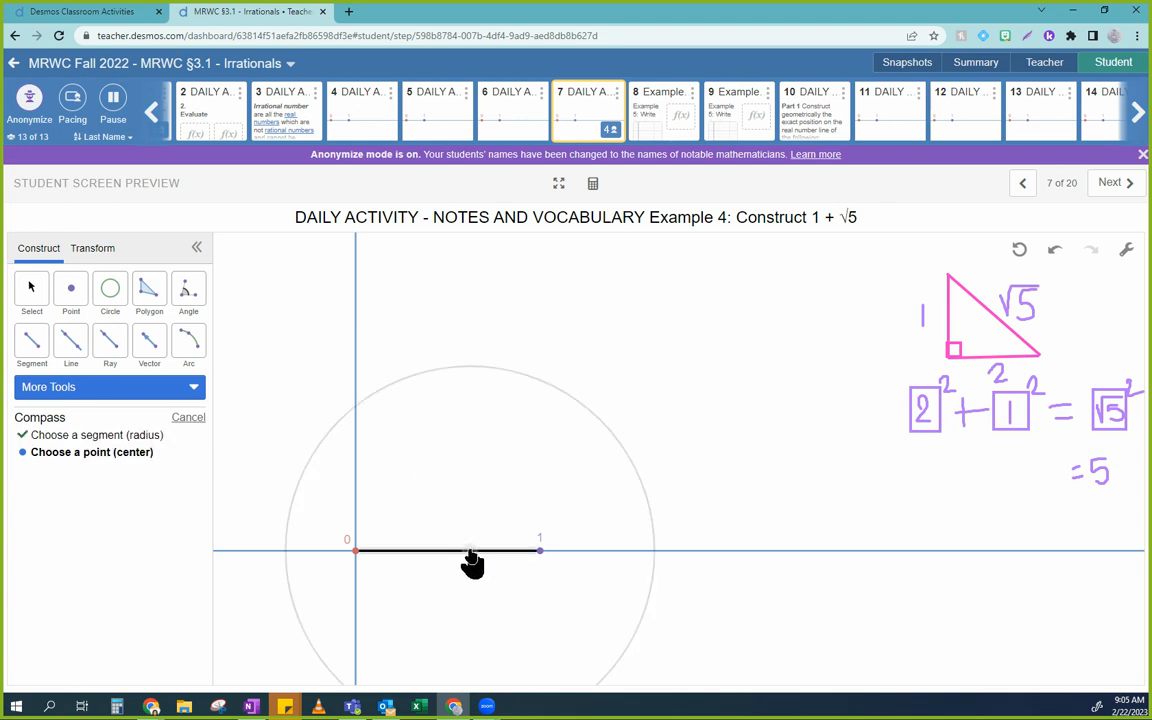
click(356, 551)
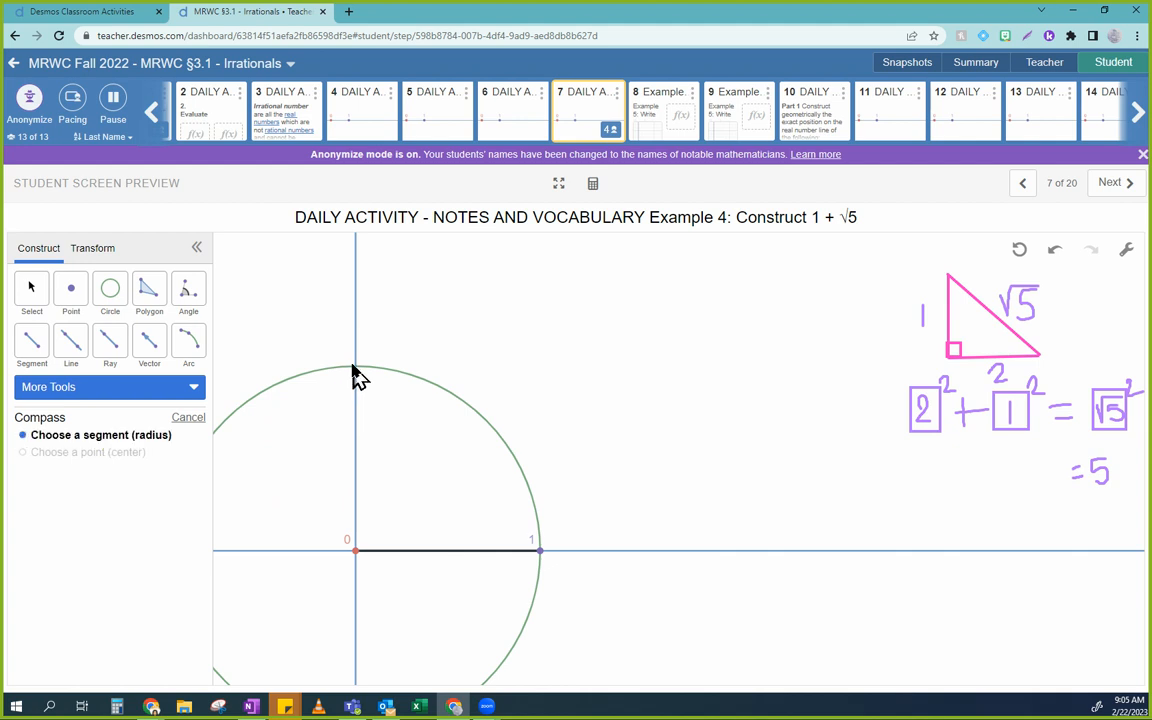
click(411, 551)
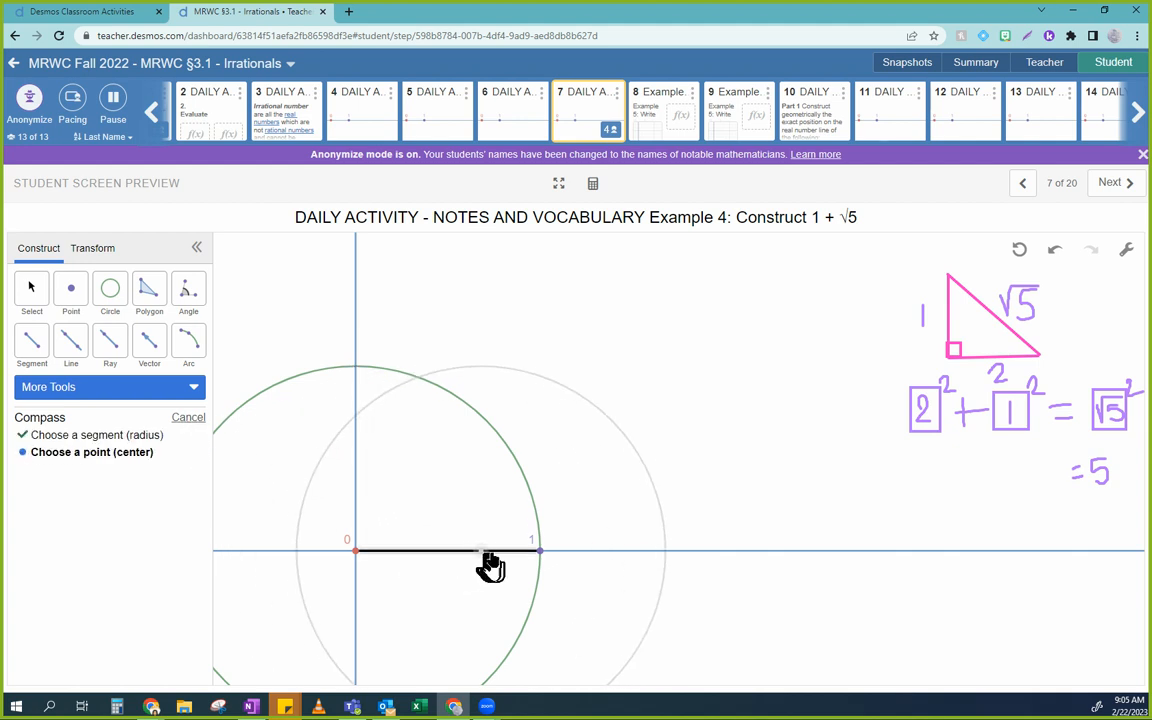
click(541, 553)
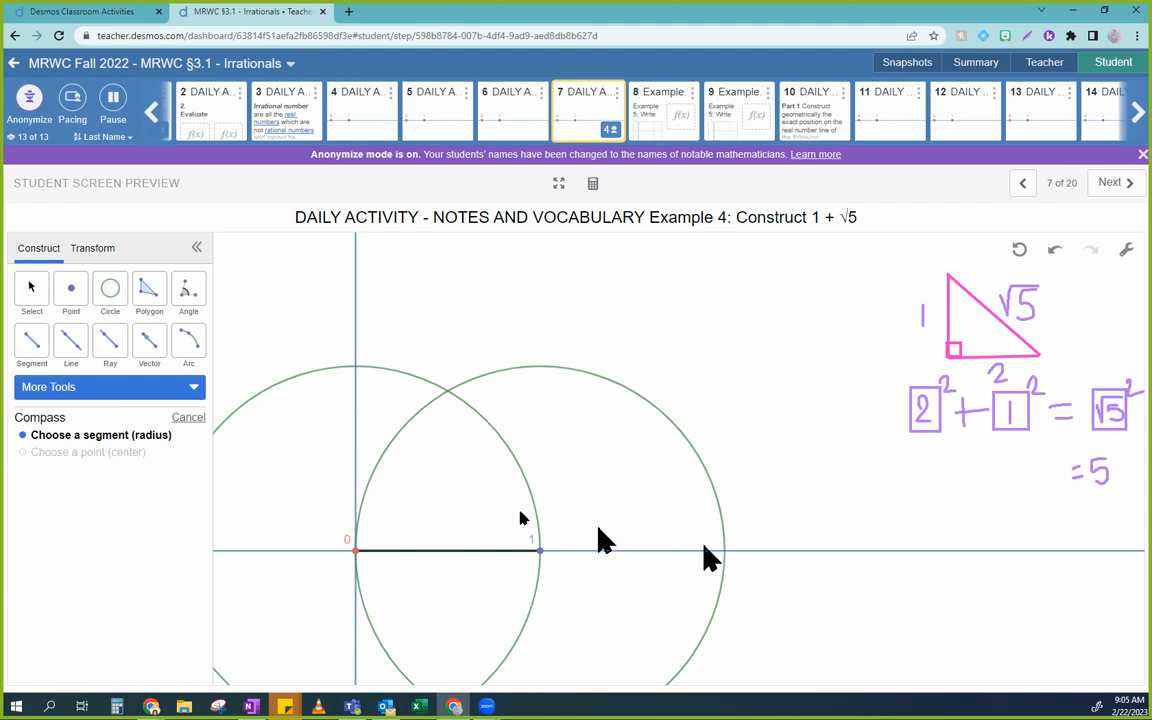
- Construct the hypotenuse segment from the first circle's upper crossing with the perpendicular line to the second circle's far crossing with the number line
click(31, 340)
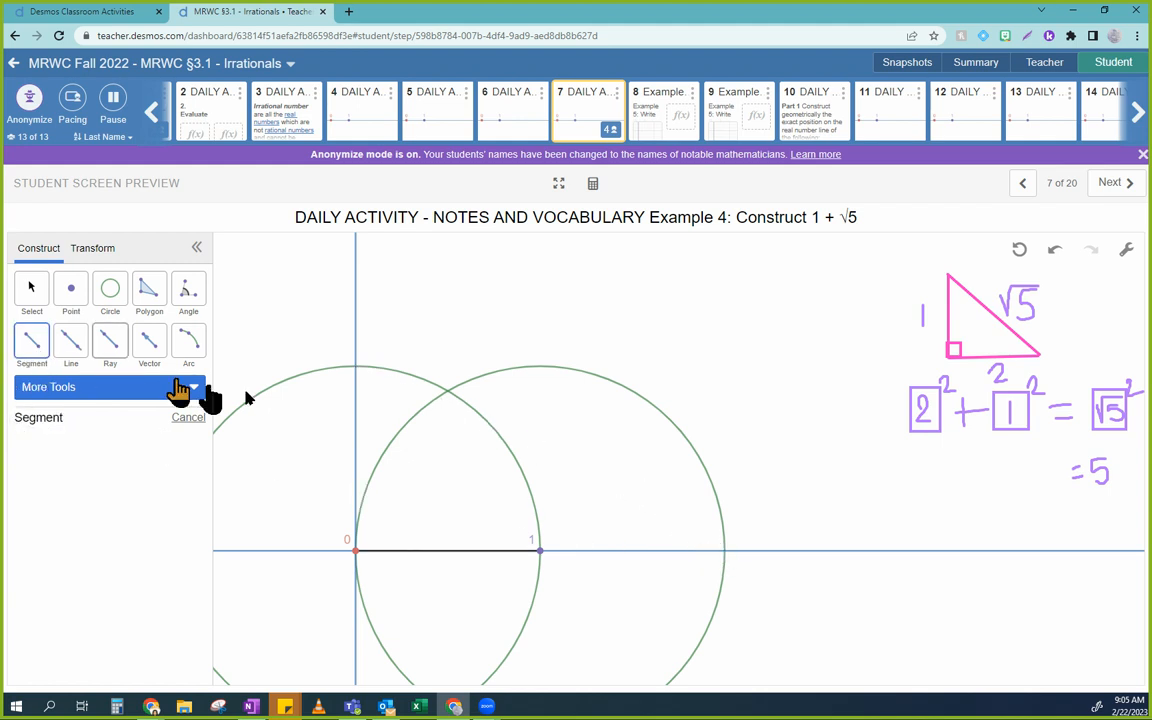
click(355, 369)
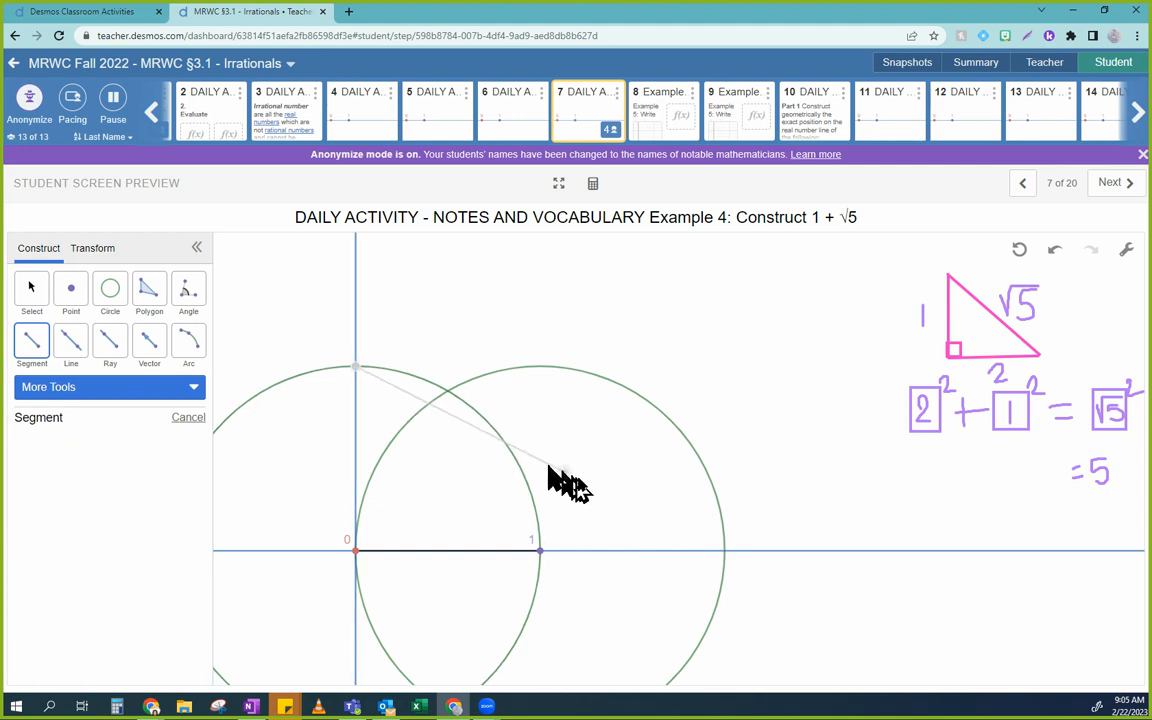
click(723, 551)
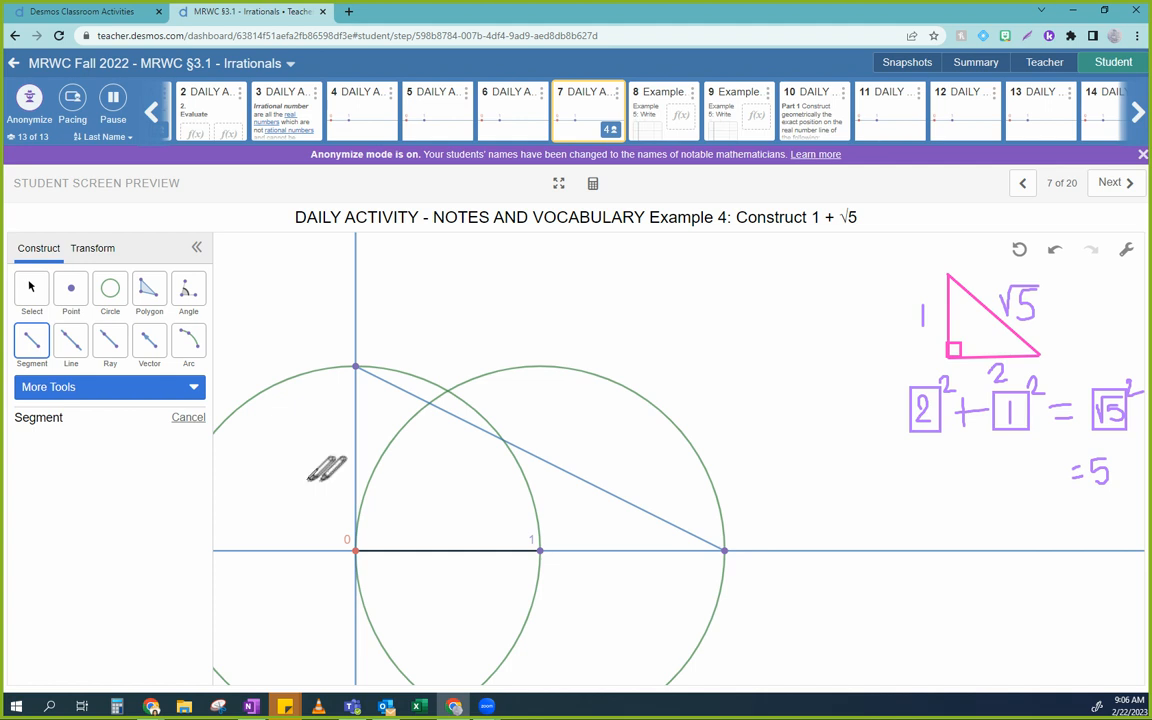
- Handwrite the side lengths on the constructed triangle: 1 by the vertical leg, 2 under the base and √5 along the hypotenuse
drag(326, 440, 326, 464)
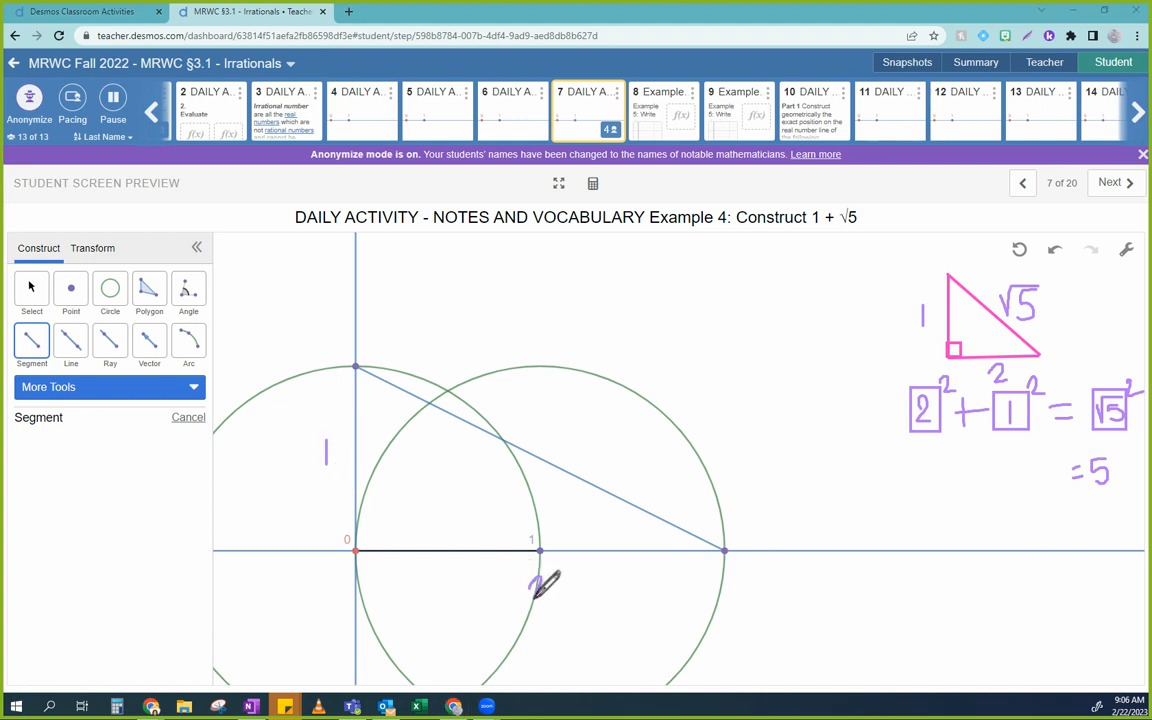
drag(551, 599, 556, 600)
mouse_move(546, 441)
mouse_down()
mouse_move(545, 418)
mouse_move(562, 440)
mouse_up()
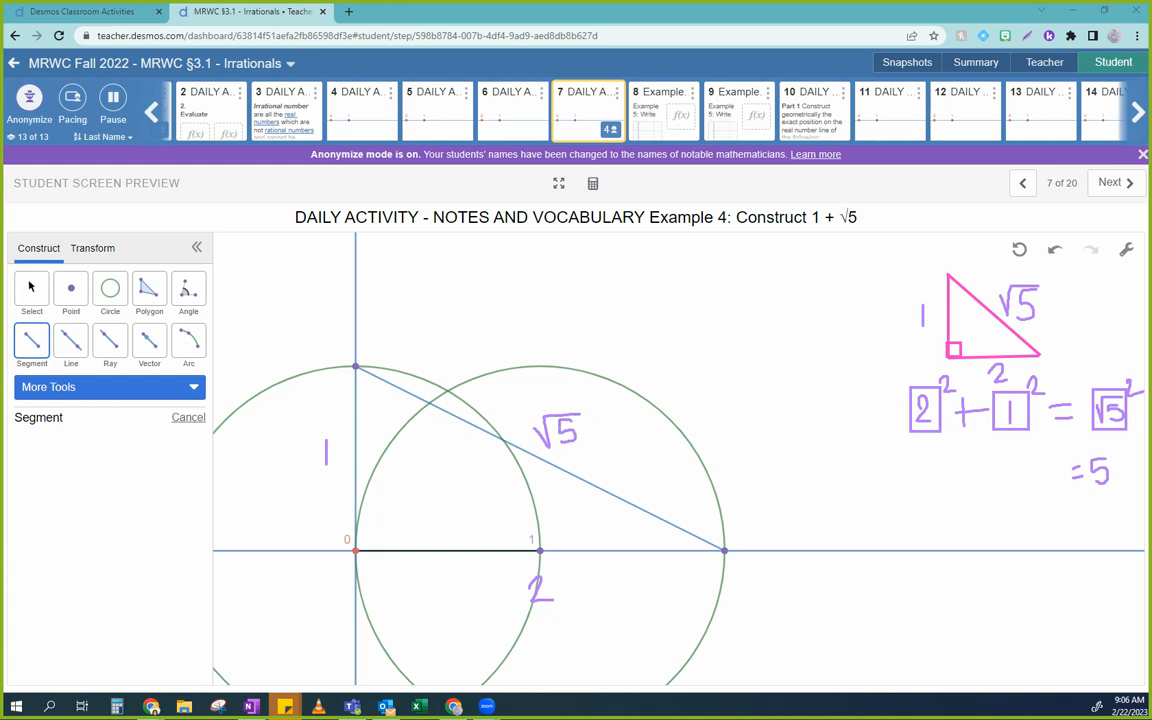
- Construct a filled triangle polygon through the upper intersection point, point 0 and the hypotenuse's endpoint on the number line
click(149, 300)
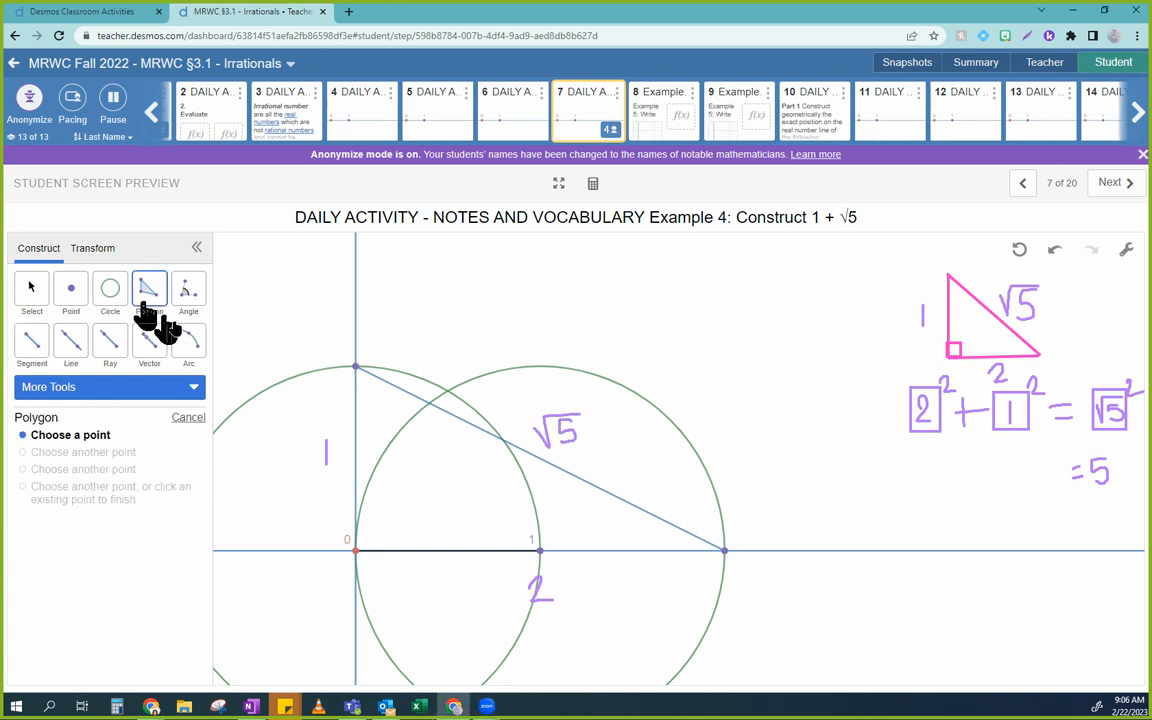
click(356, 368)
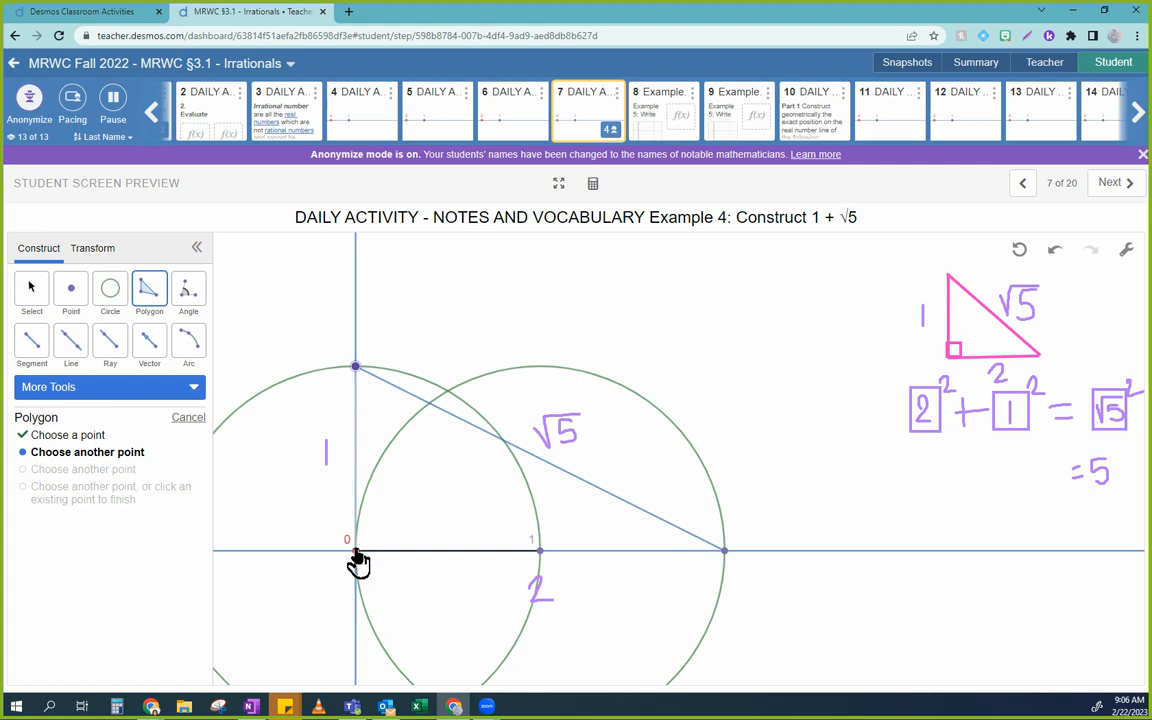
click(356, 550)
click(724, 551)
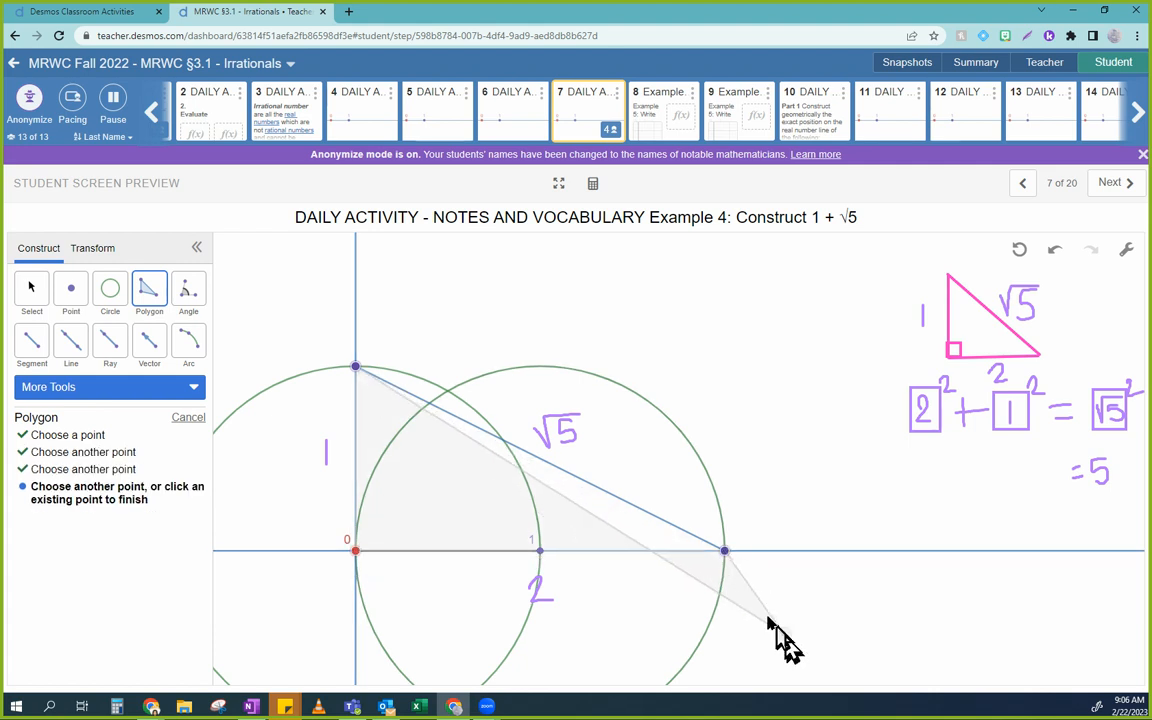
click(724, 551)
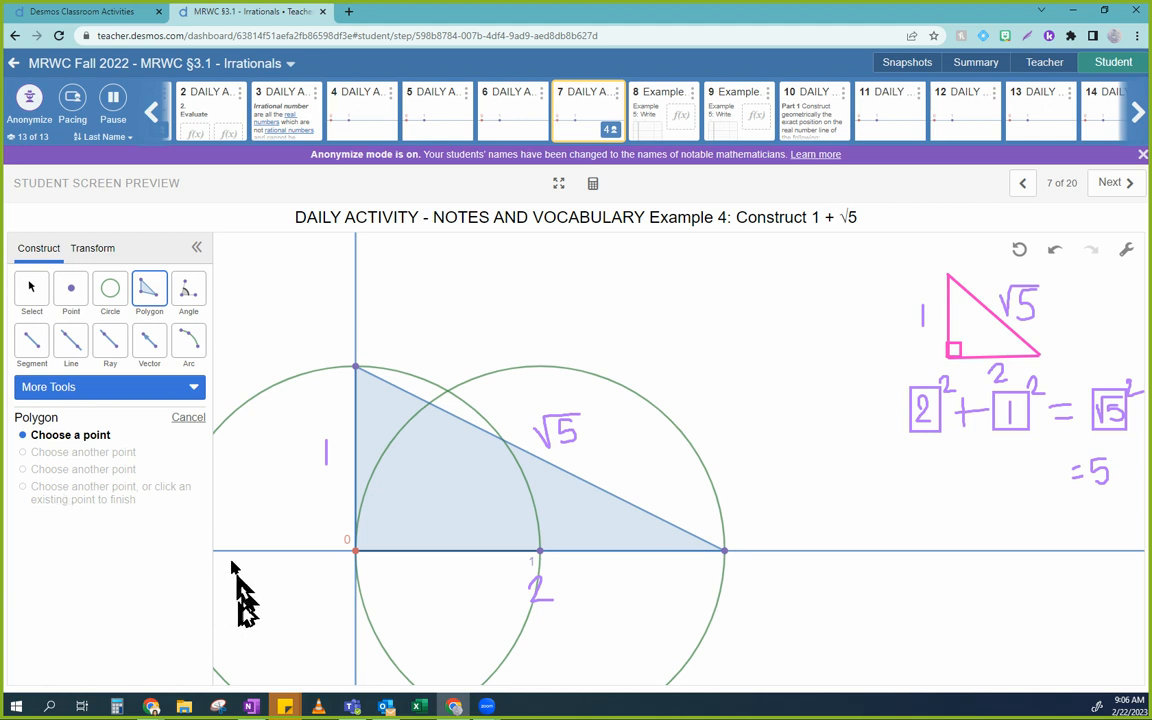
- Construct a compass circle centered at point 1, using the √5 hypotenuse as its radius
click(103, 390)
click(85, 422)
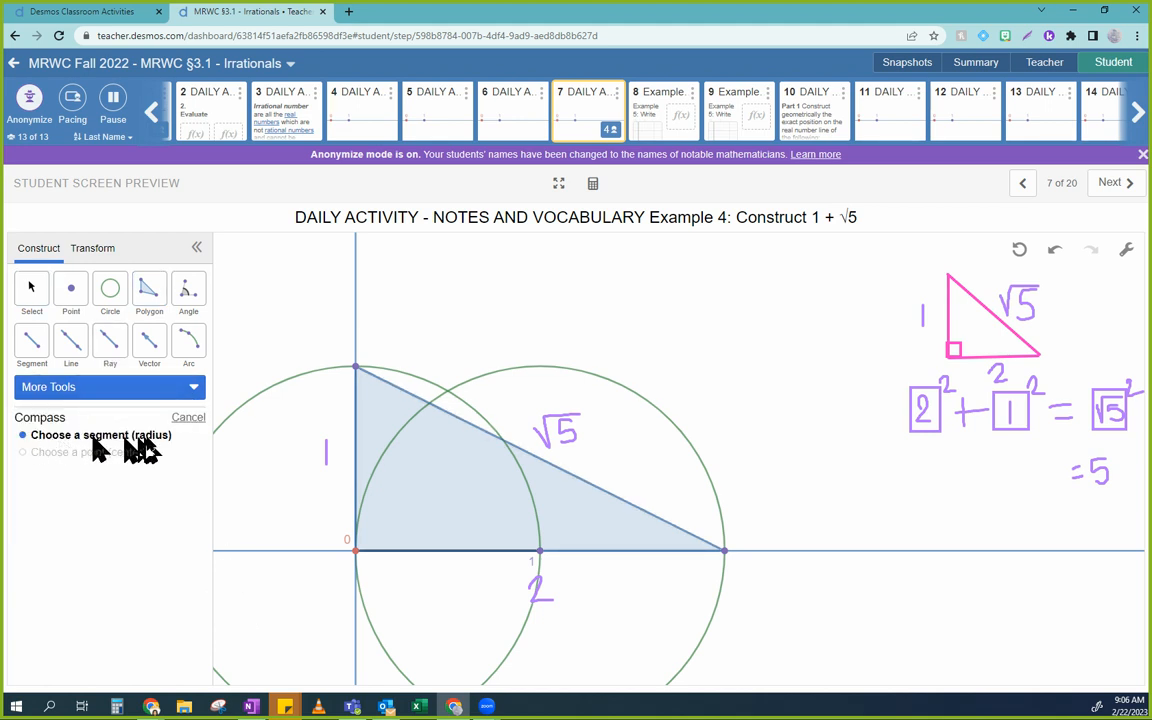
click(521, 457)
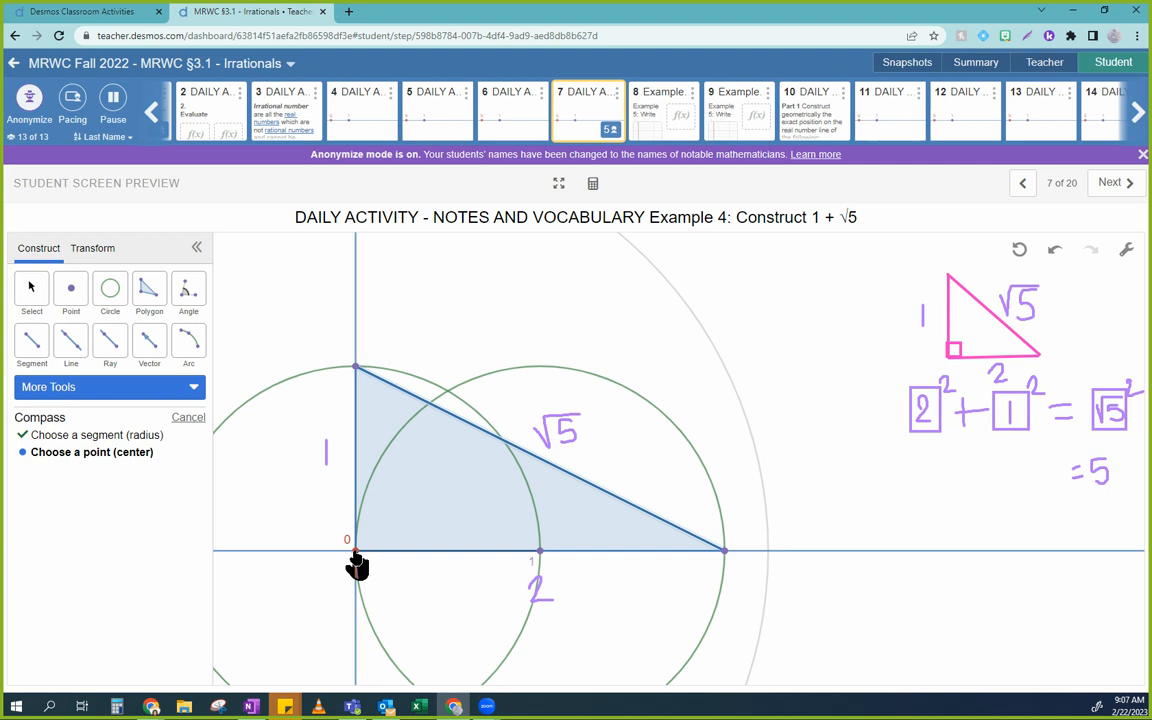
click(540, 553)
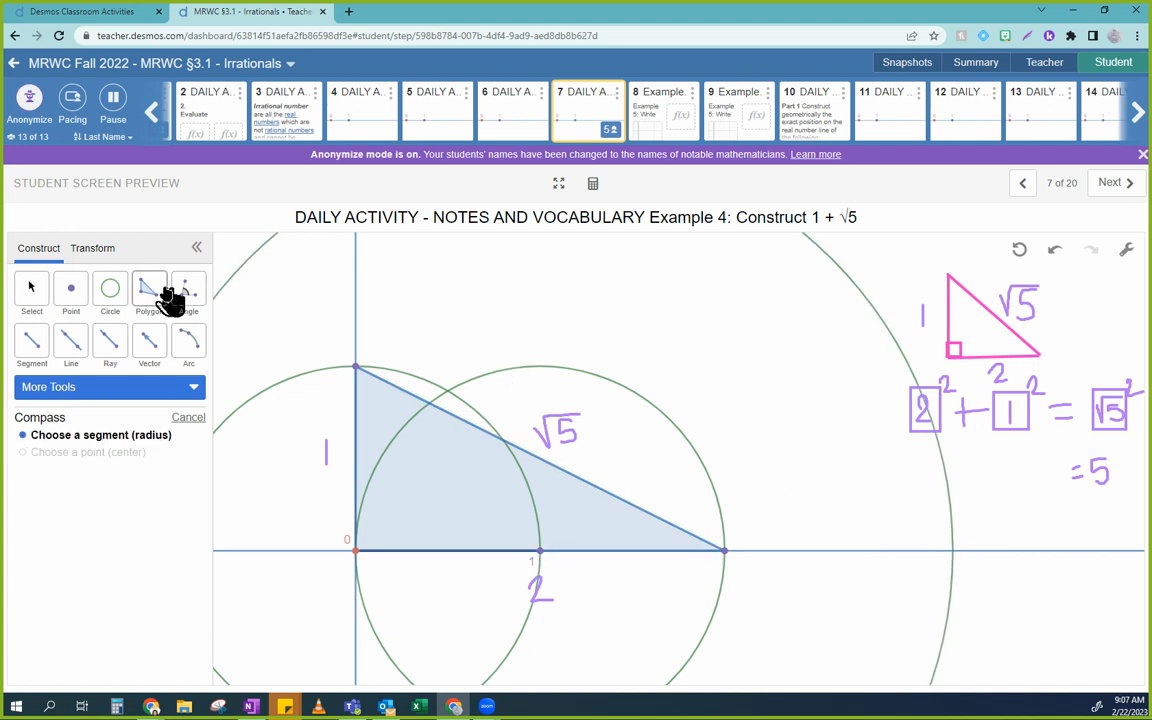
- Recolor the large circle centered at point 1 blue
click(29, 292)
click(258, 262)
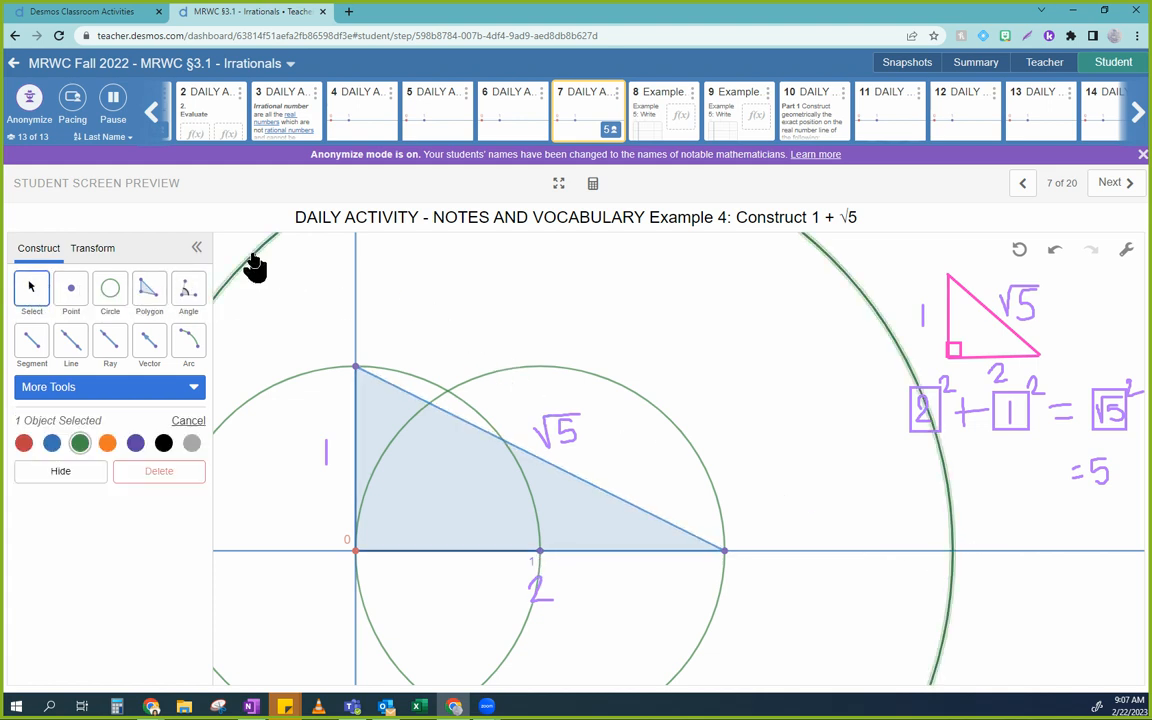
click(51, 443)
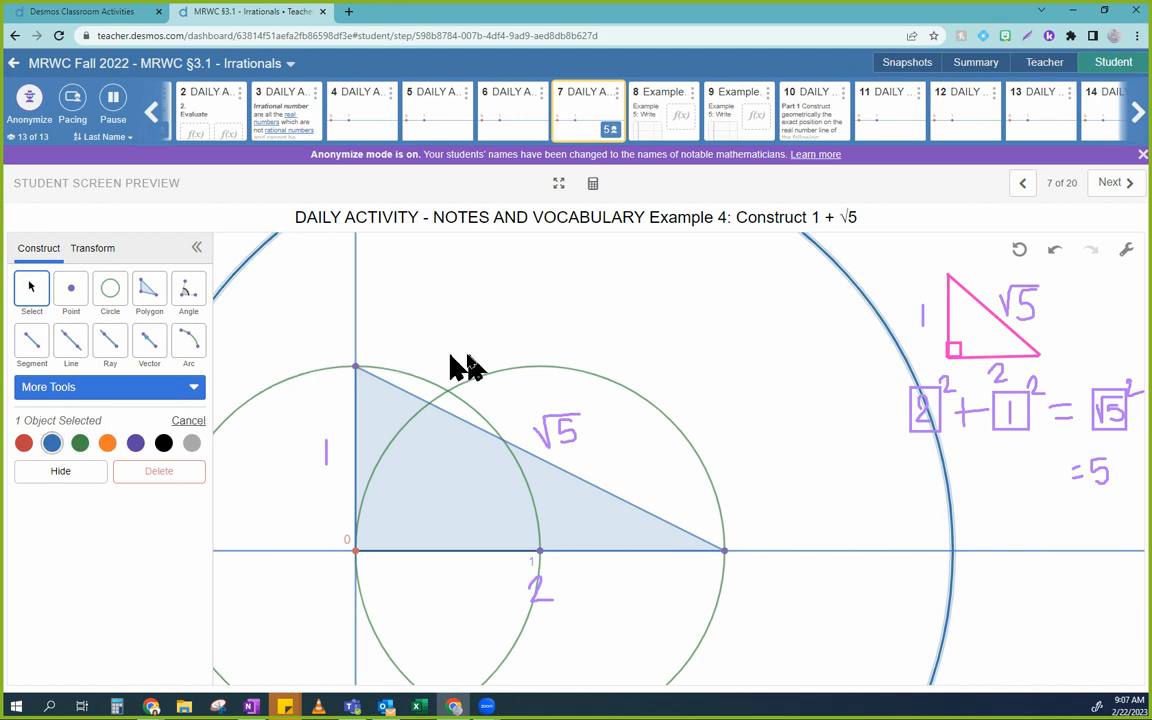
- Place a point where the large blue circle crosses the number line on the far side of the triangle from 0
click(787, 537)
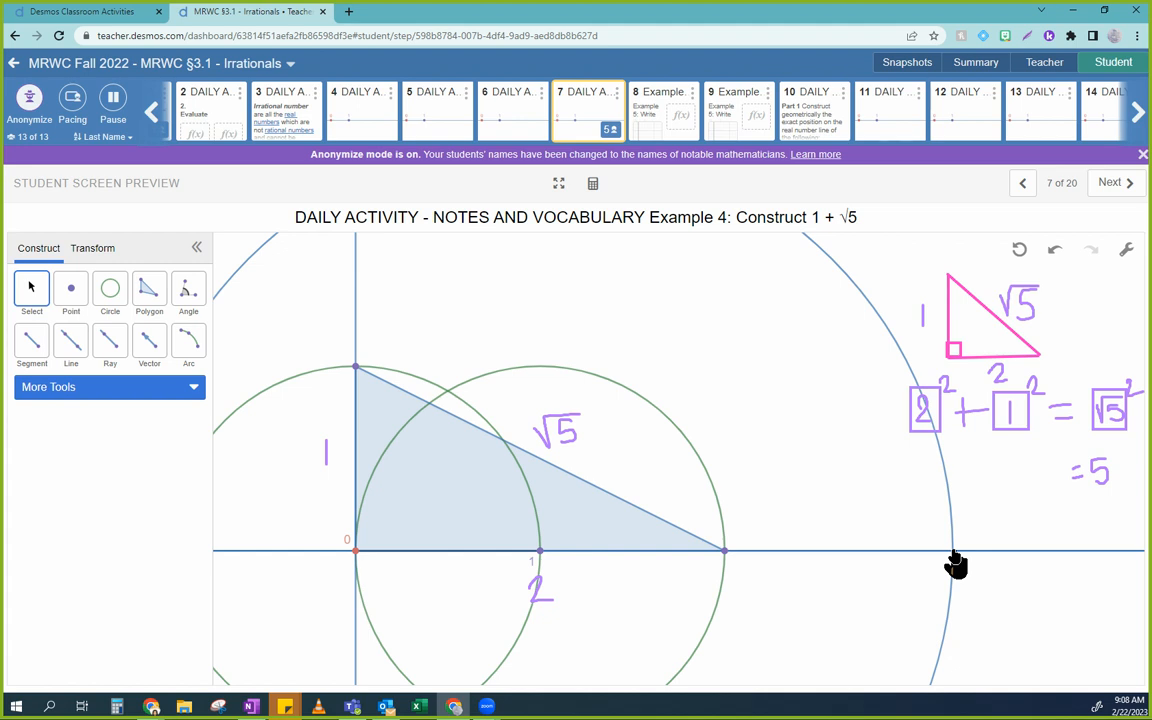
click(71, 290)
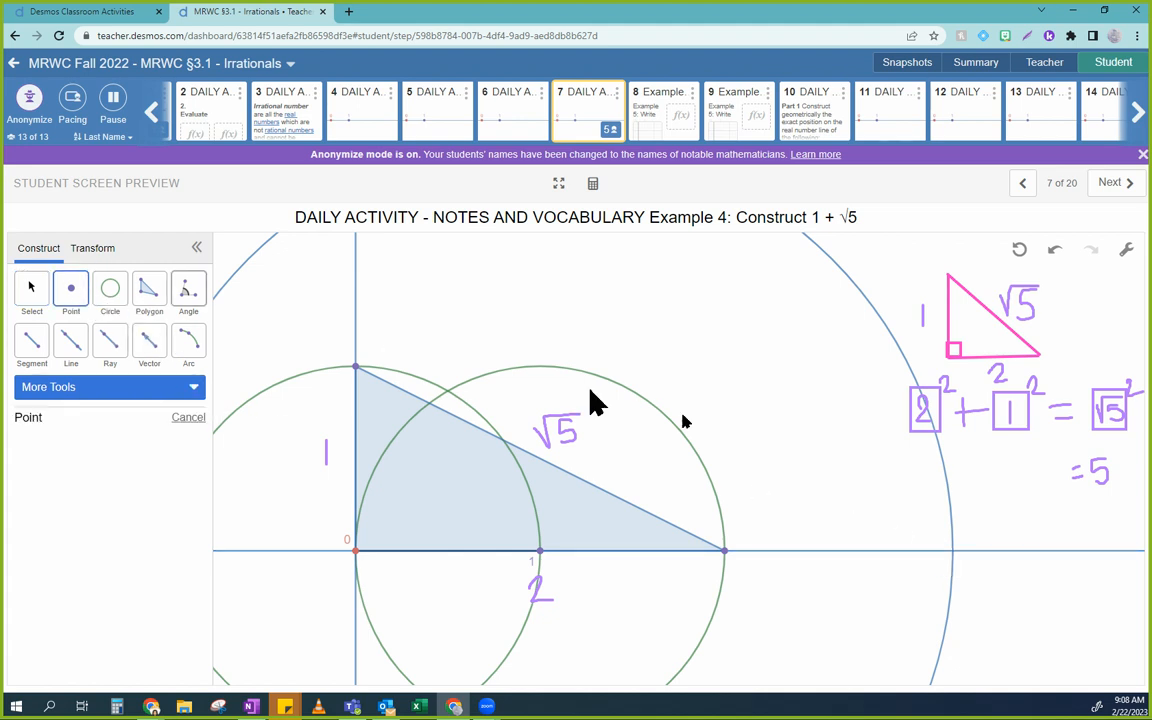
click(952, 550)
- Label the new point on the number line "1 + sqrt5"
click(33, 292)
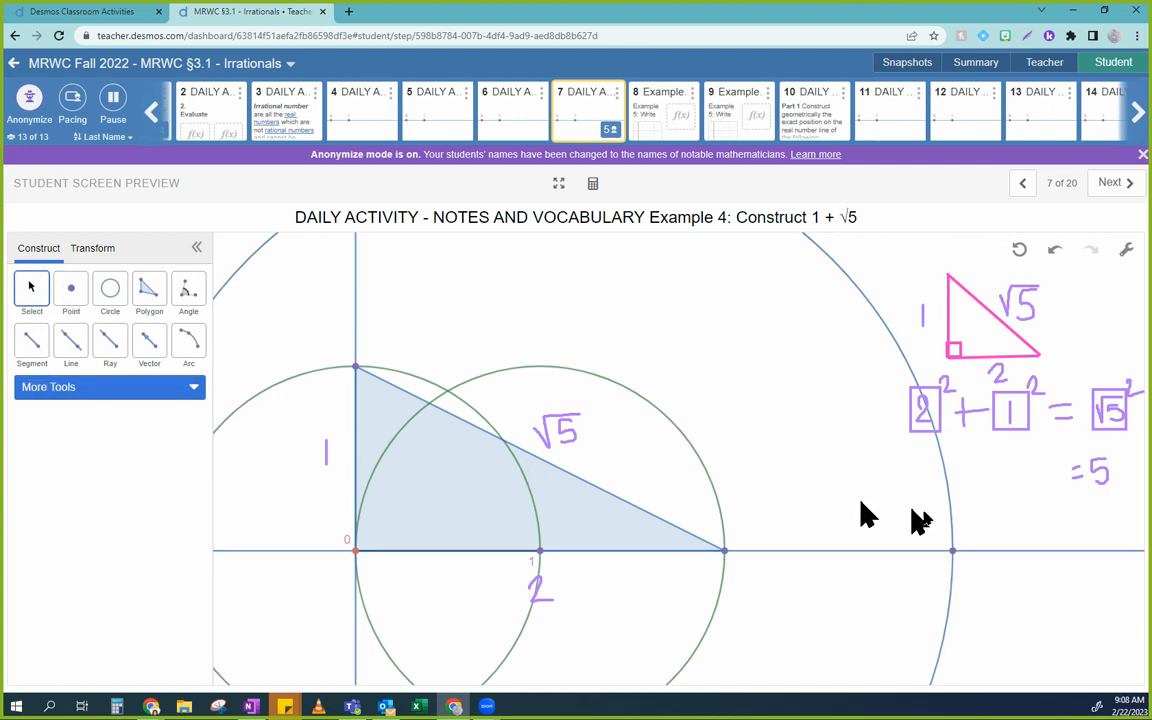
click(955, 558)
click(21, 441)
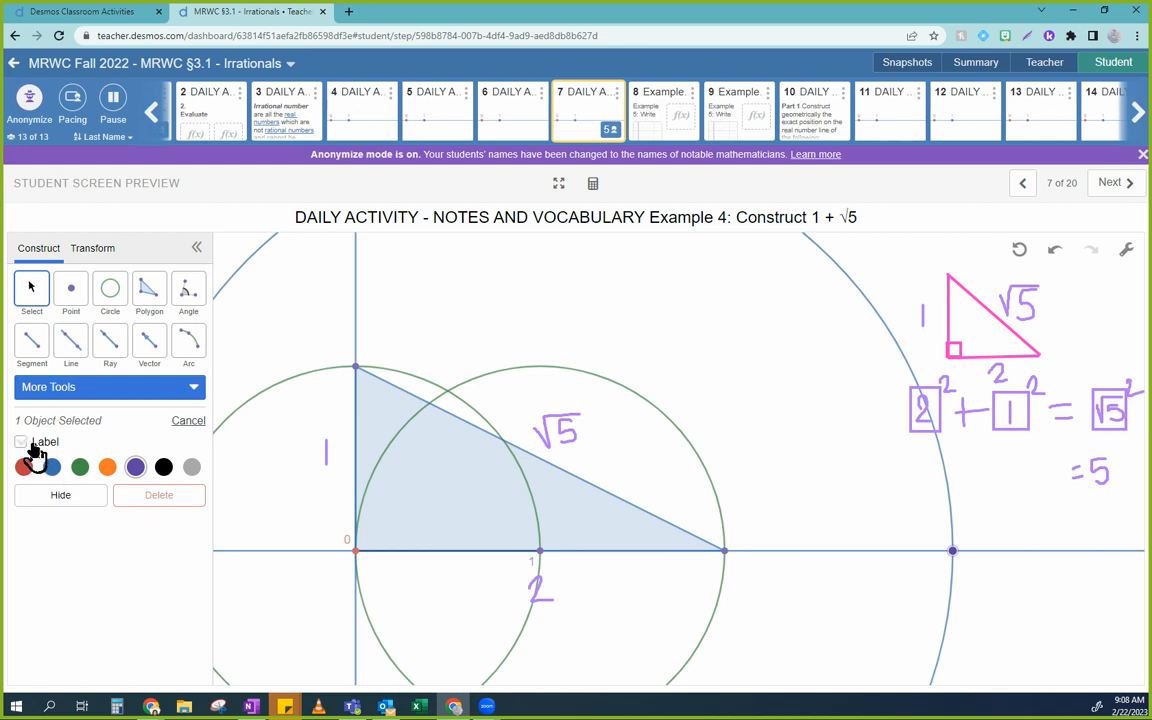
key(BackSpace)
text(1 + sqrt5)
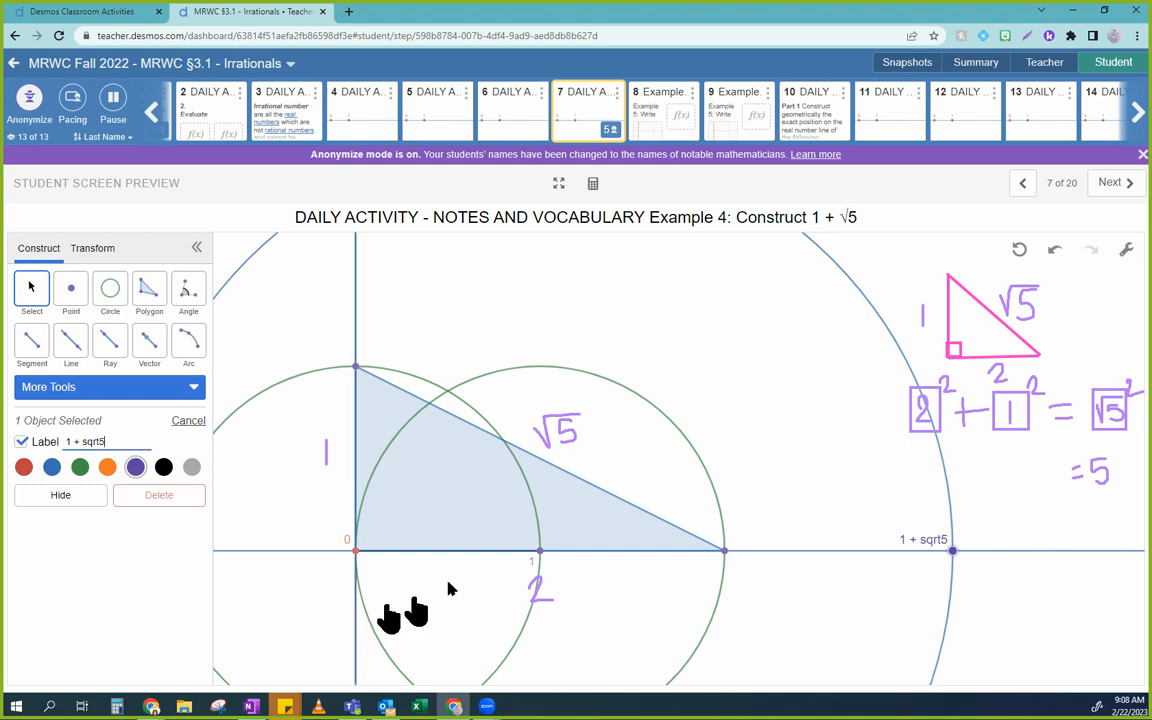
click(652, 590)
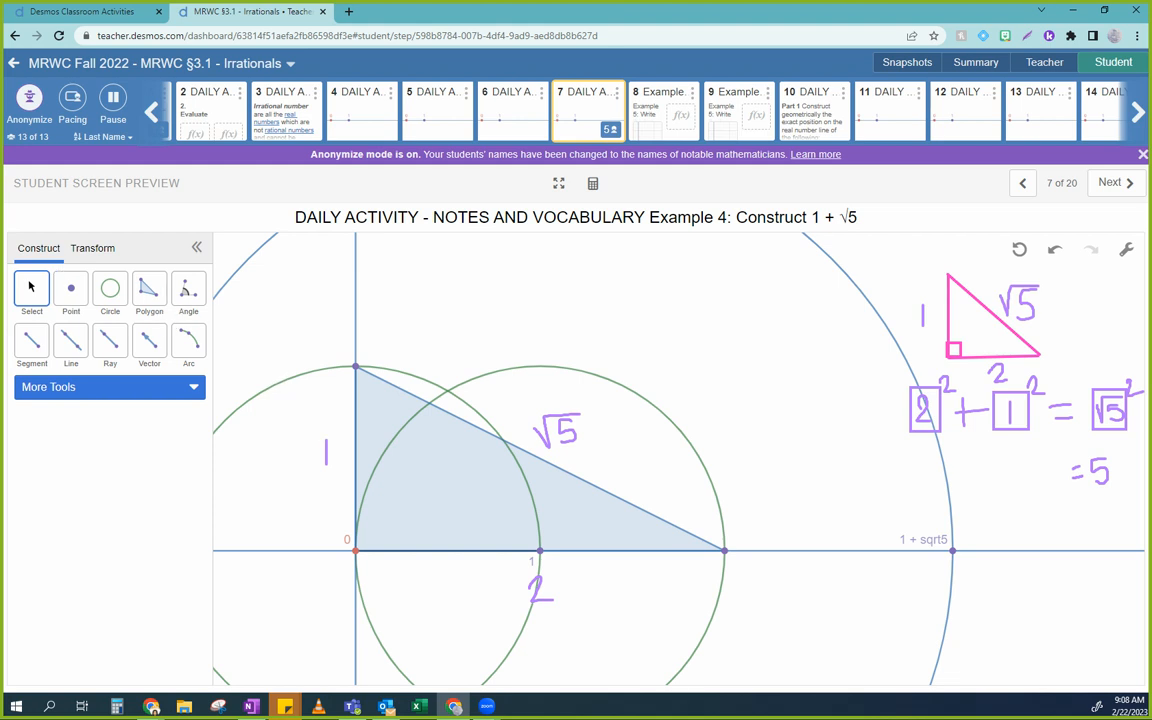
- Erase the handwritten side lengths 1, 2 and √5 around the constructed triangle
click(327, 453)
mouse_move(567, 588)
mouse_down()
mouse_move(607, 476)
mouse_move(560, 411)
mouse_up()
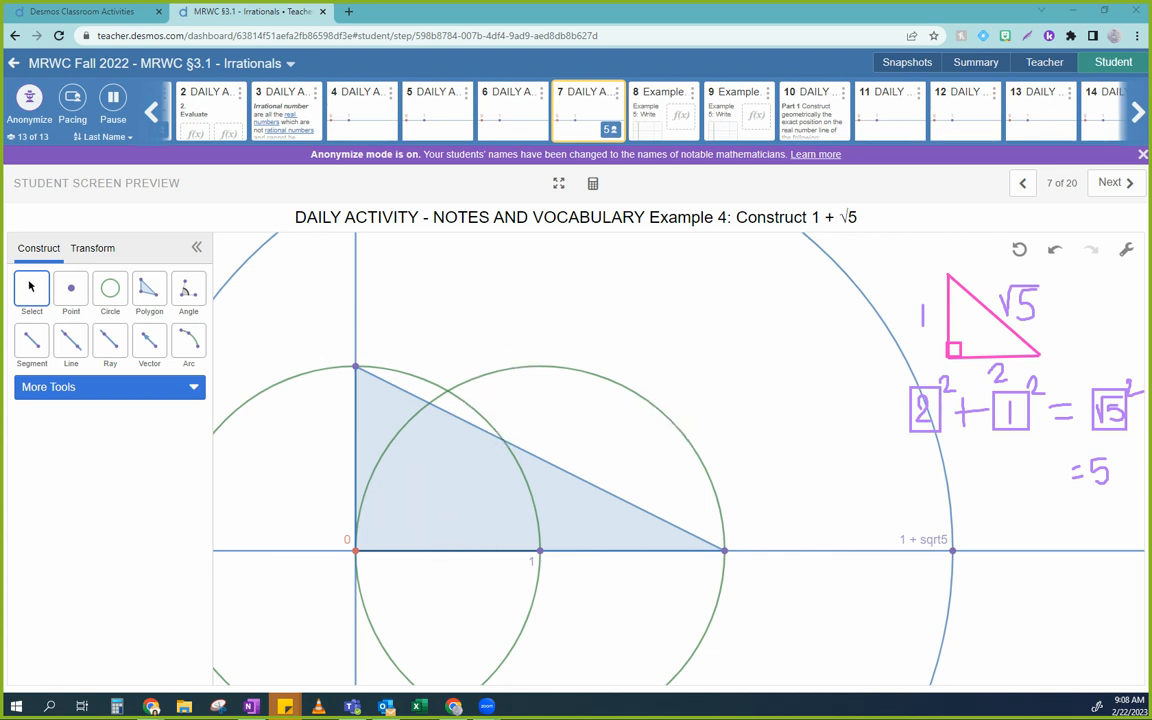
- Highlight the segment from 0 to 1 and the title's 1 in yellow, and the segment from 1 to 1 + sqrt5 and the title's + √5 in blue
drag(357, 551, 539, 550)
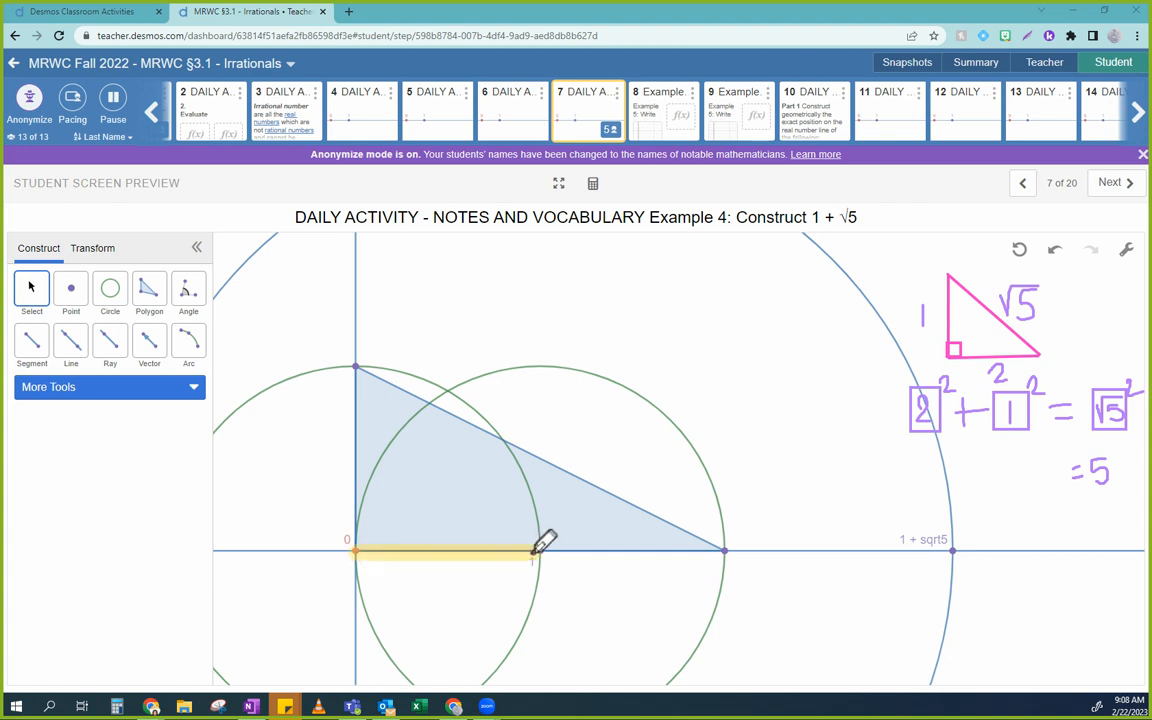
click(815, 217)
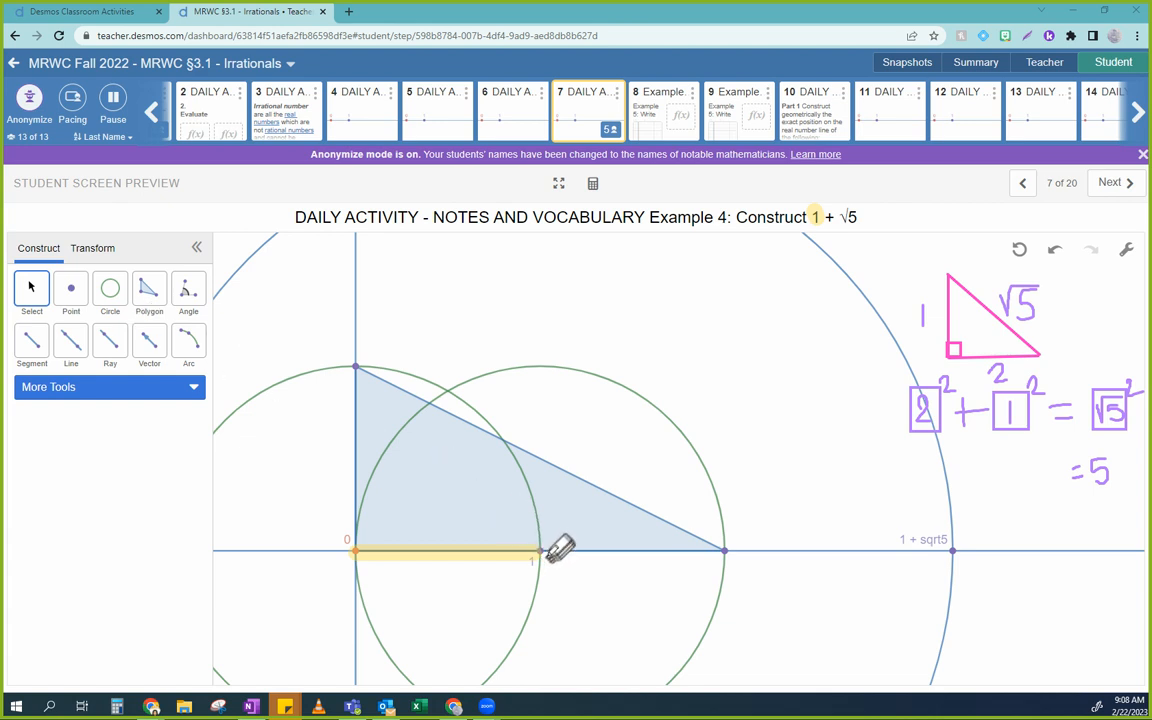
drag(544, 550, 950, 551)
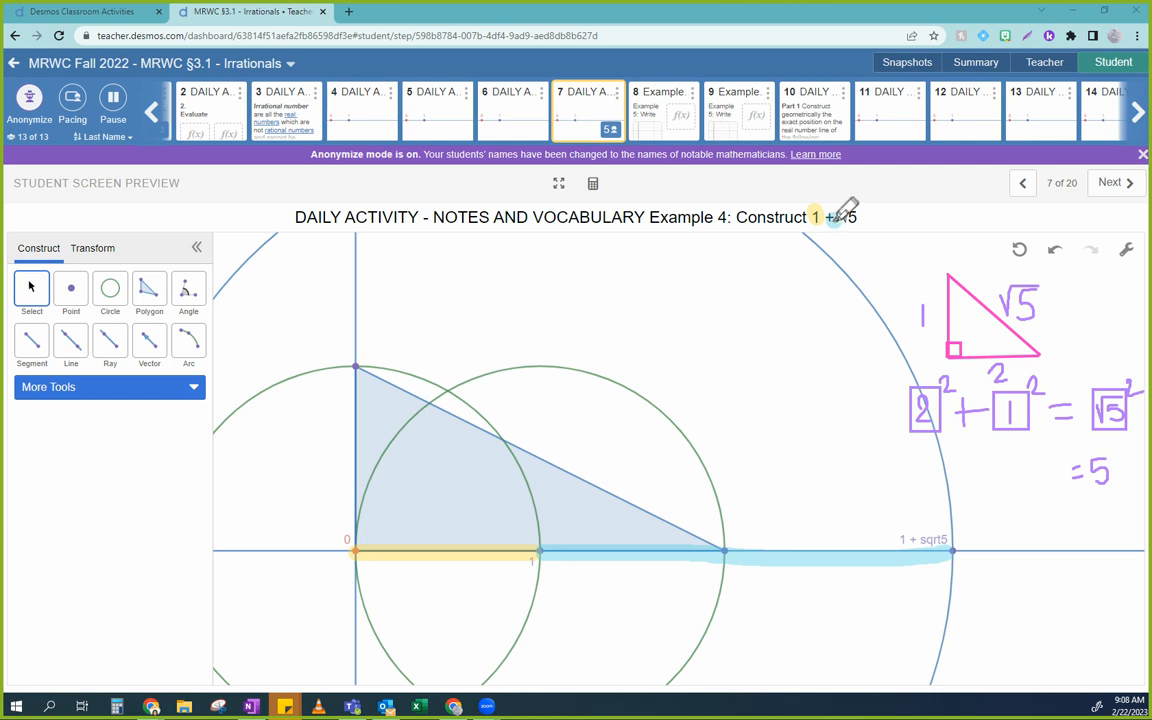
drag(832, 218, 850, 219)
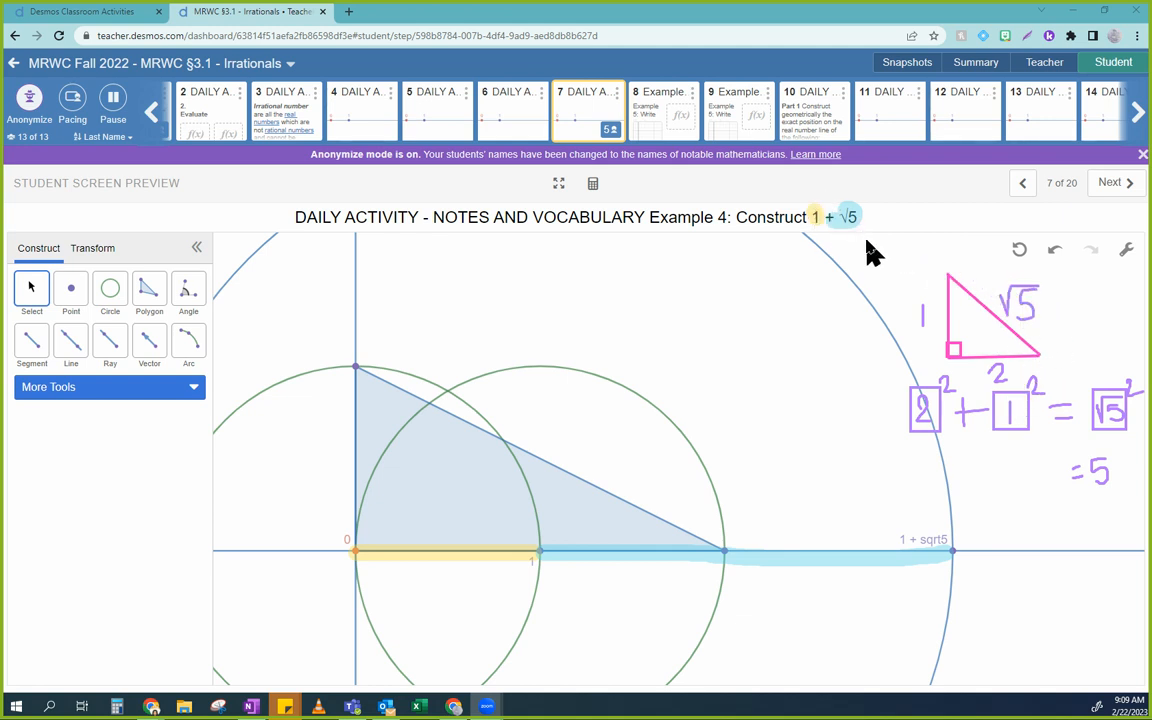
- View the Example 1 construction of √2 on screen 4, and return to Example 4 on screen 7
click(355, 125)
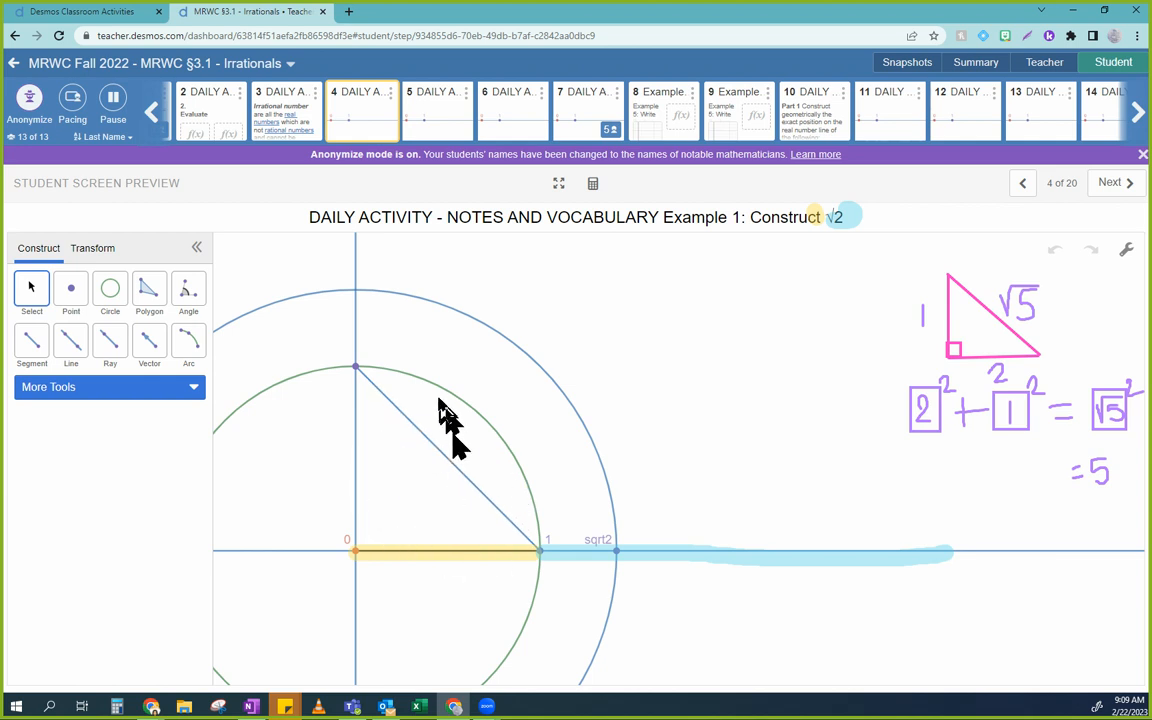
click(574, 122)
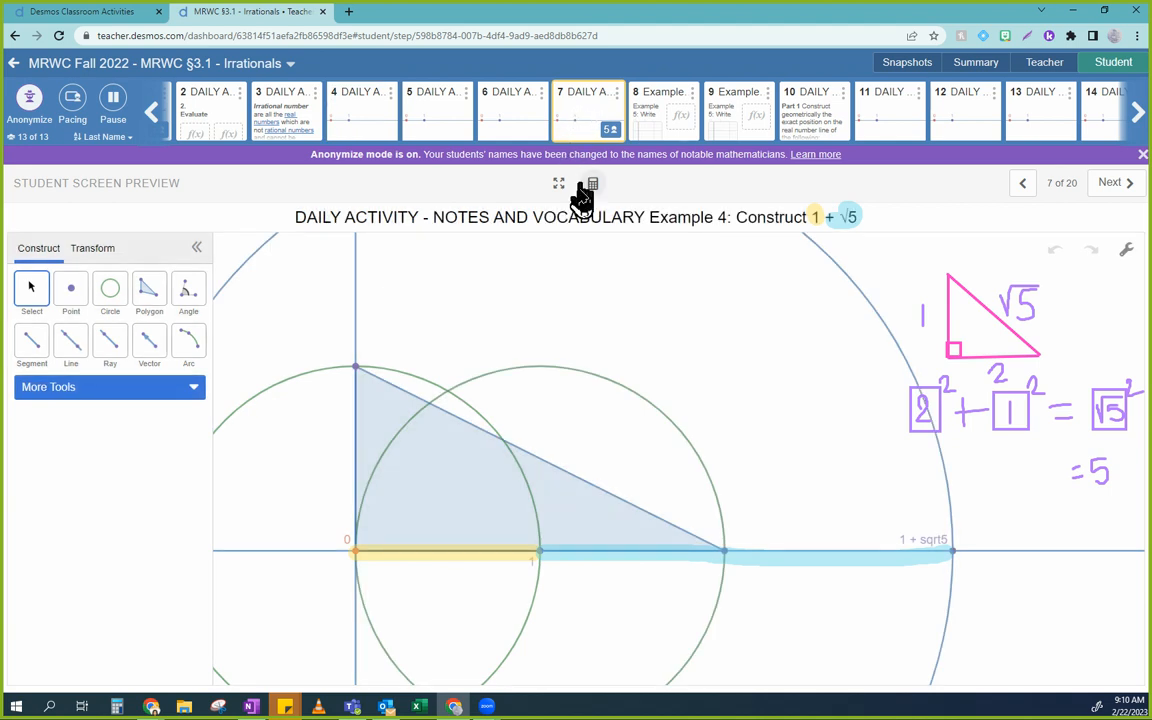